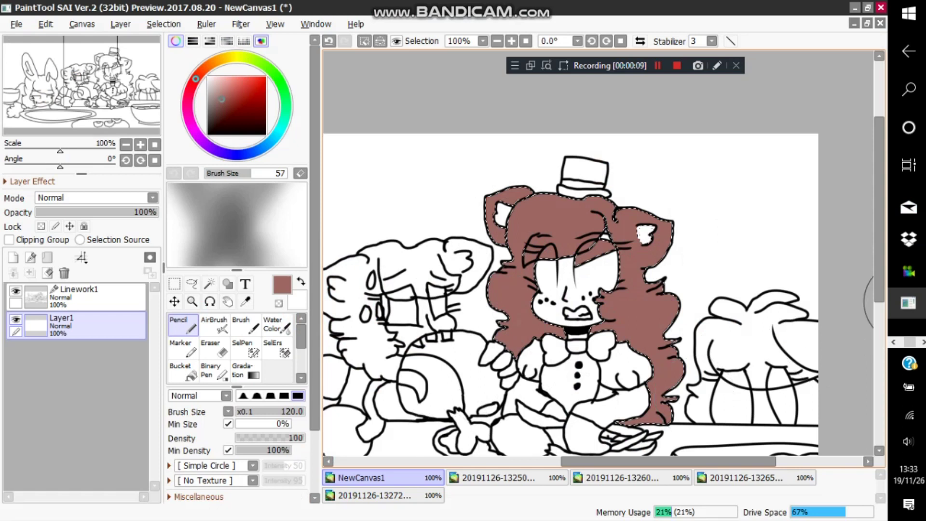
Step: Sample the lighter pinkish-brown hair colour from the reference image 20191126-132508.JPG and return to NewCanvas1
scroll(614, 162, down, 3)
scroll(614, 162, up, 4)
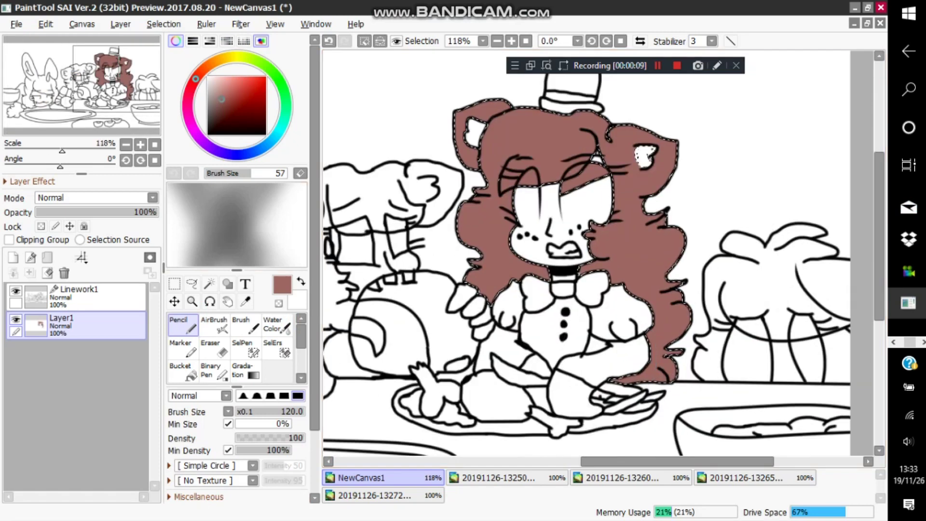
click(245, 301)
click(500, 478)
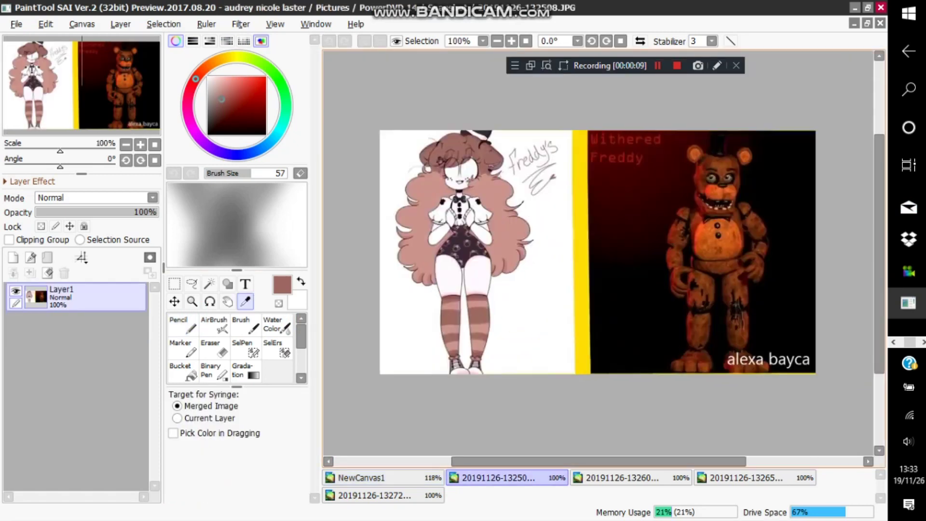
scroll(499, 240, up, 4)
click(357, 478)
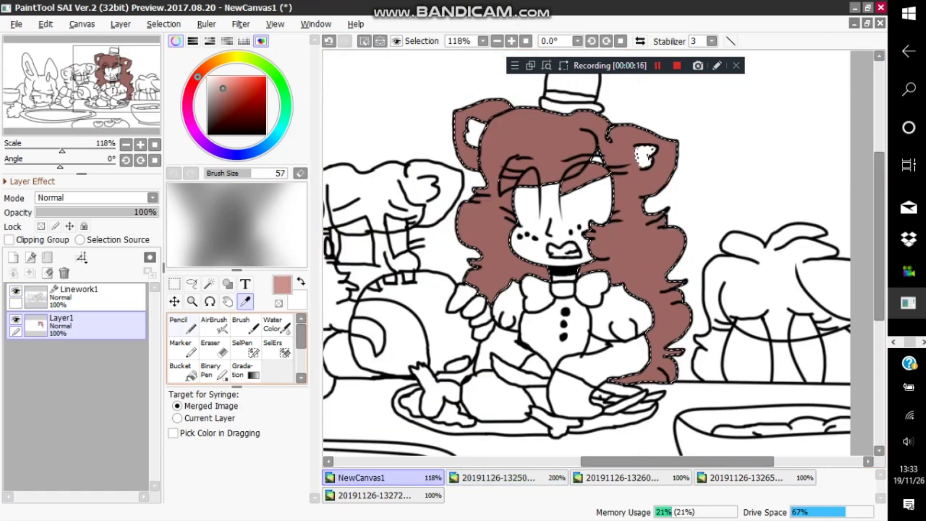
Step: Paint the lower part of the bear character's hair with the lighter pinkish brown using the Pencil and clear the selection
click(180, 325)
mouse_move(434, 312)
mouse_down()
mouse_move(547, 337)
mouse_move(582, 320)
mouse_move(620, 362)
mouse_move(649, 316)
mouse_move(676, 339)
mouse_up()
scroll(563, 394, down, 3)
scroll(599, 331, up, 5)
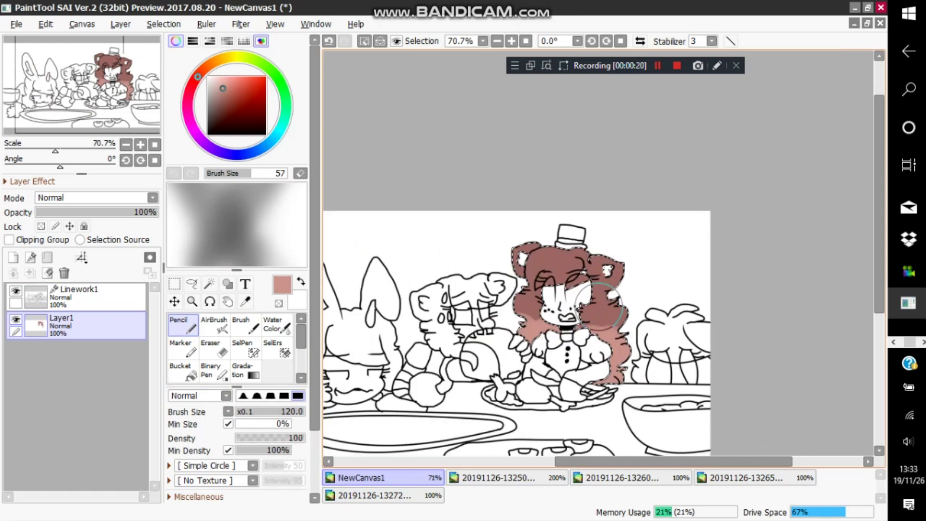
key(ctrl+d)
Step: Select the white inner areas of both bear ears with the Magic Wand
scroll(435, 121, up, 4)
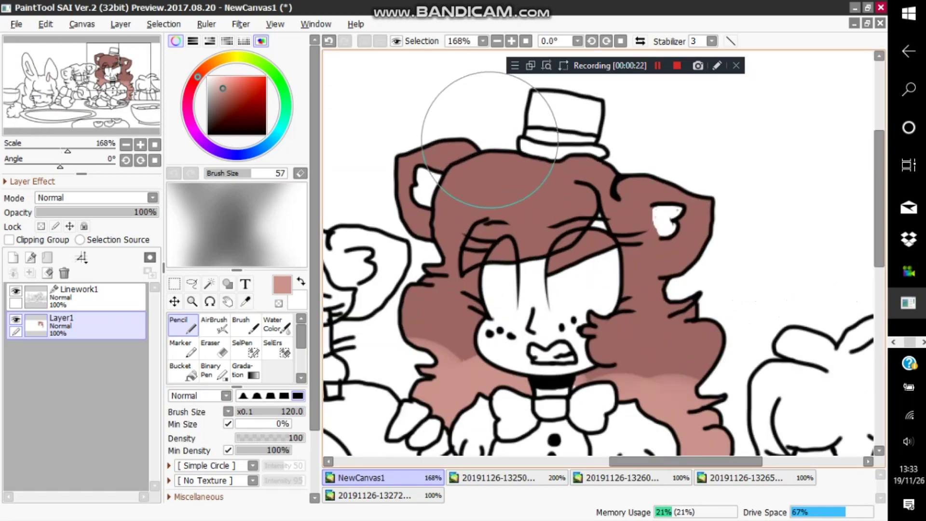
double_click(209, 284)
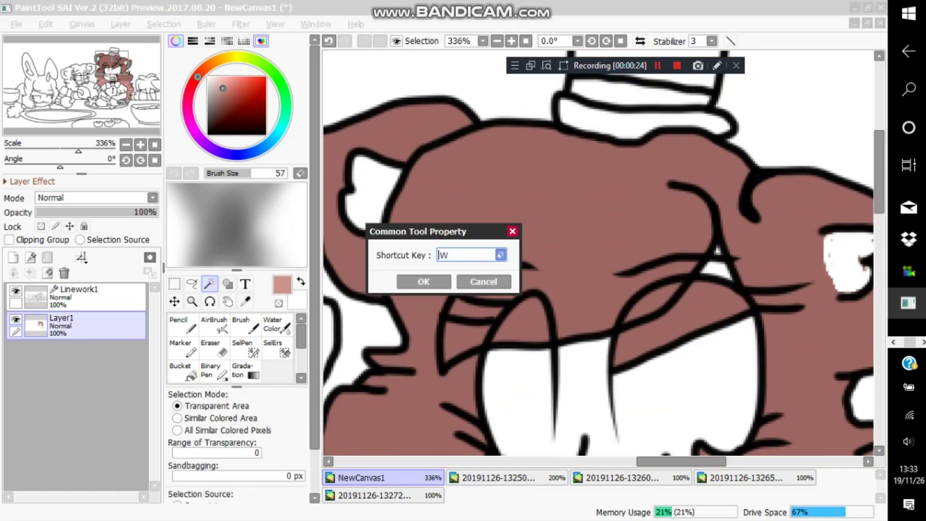
click(512, 231)
click(371, 198)
click(845, 263)
scroll(765, 256, down, 5)
drag(765, 256, 637, 173)
scroll(637, 173, up, 1)
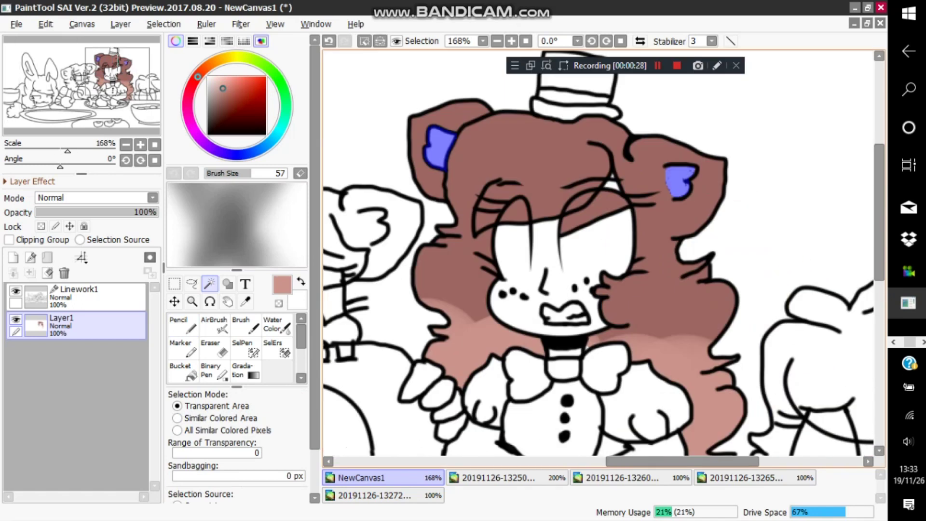
Step: Fill both selected inner ears with the light pinkish brown using the Pencil and clear the selection
click(183, 325)
drag(440, 148, 688, 126)
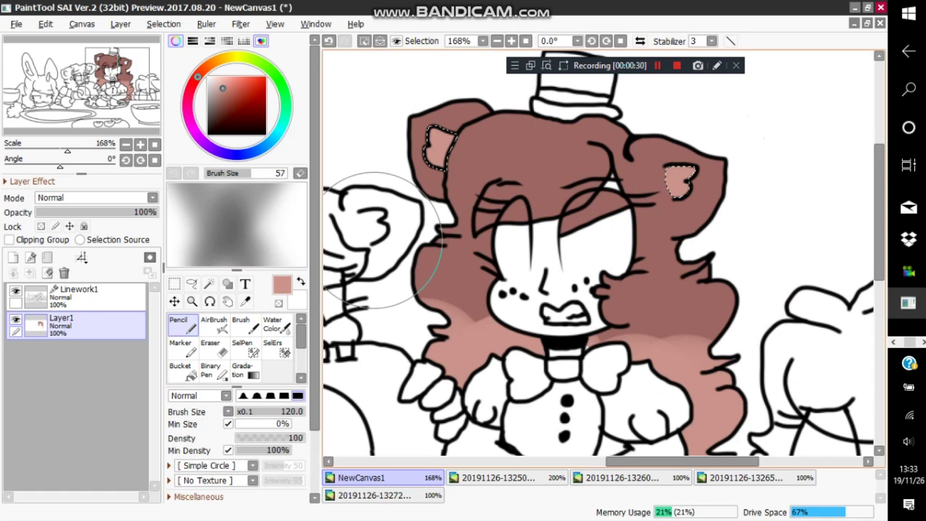
click(364, 41)
scroll(417, 144, down, 6)
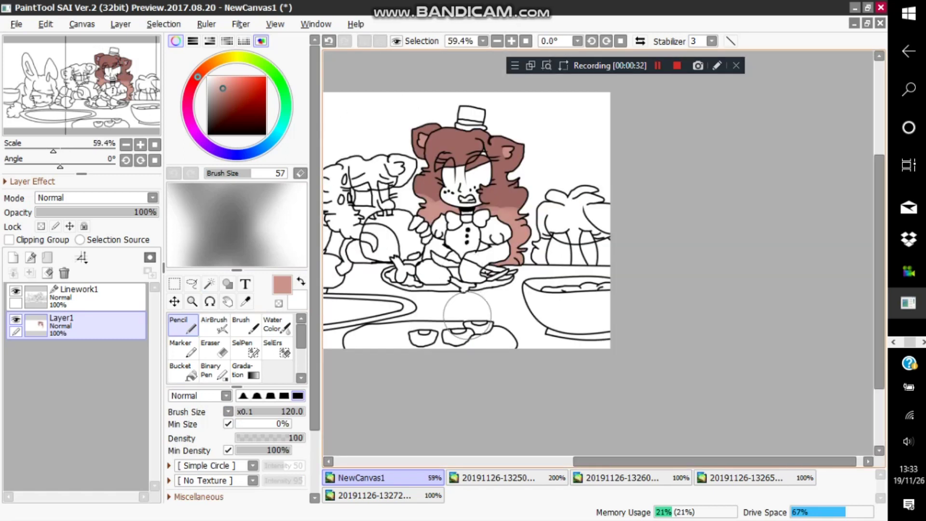
scroll(466, 315, up, 4)
scroll(374, 136, up, 4)
click(209, 284)
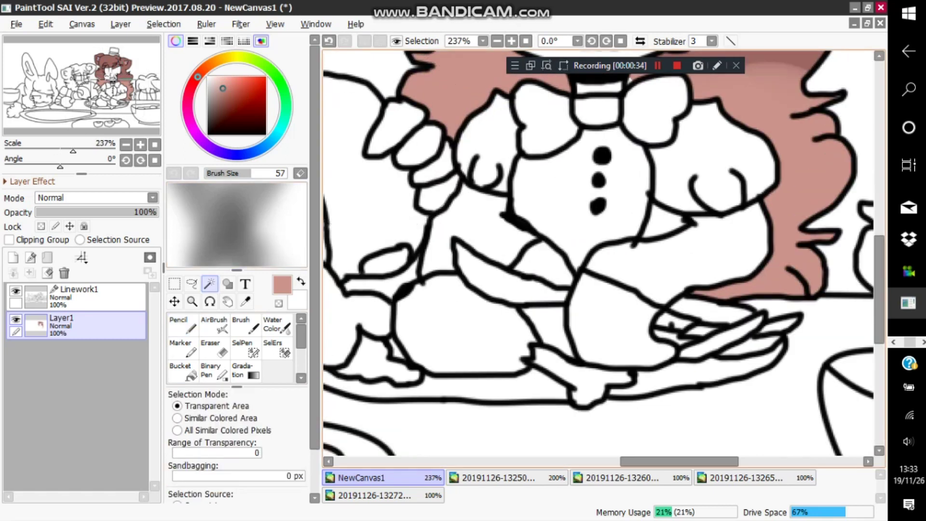
click(475, 222)
click(329, 41)
click(99, 298)
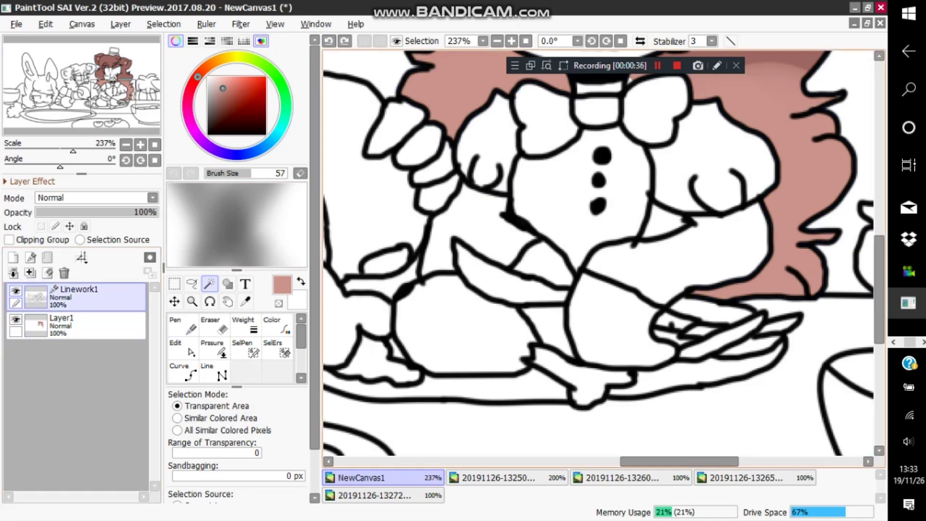
click(475, 224)
click(690, 258)
scroll(690, 258, down, 5)
scroll(678, 250, up, 5)
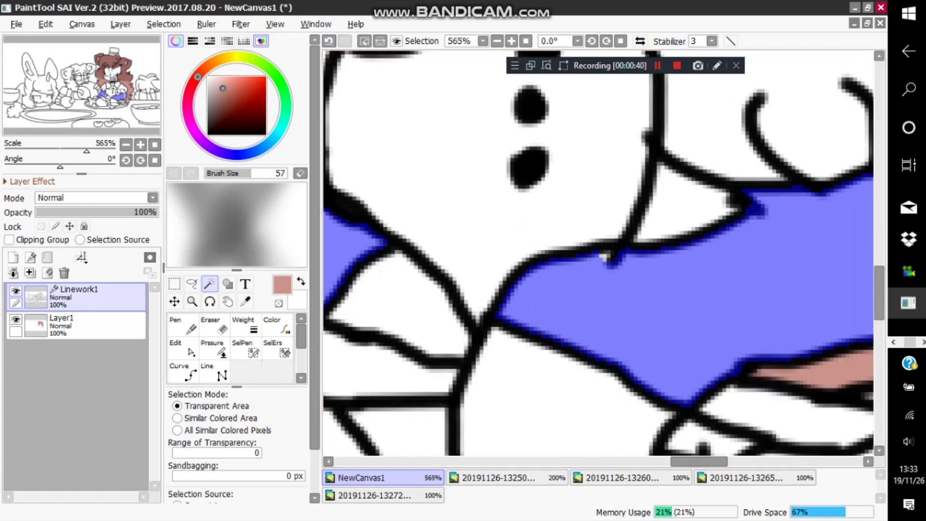
key(ctrl+d)
Step: Select the small gap between the bear's torso and arm and paint it light pinkish brown on Layer1
click(685, 202)
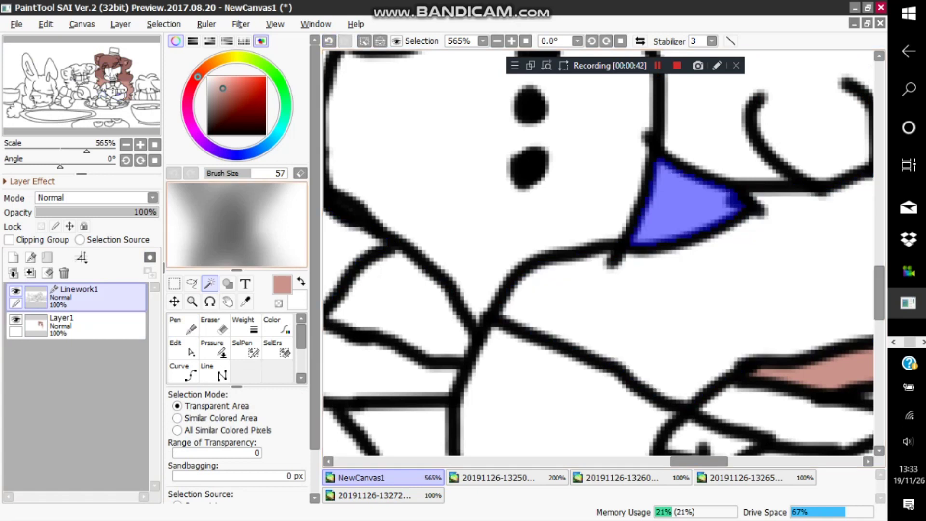
click(99, 326)
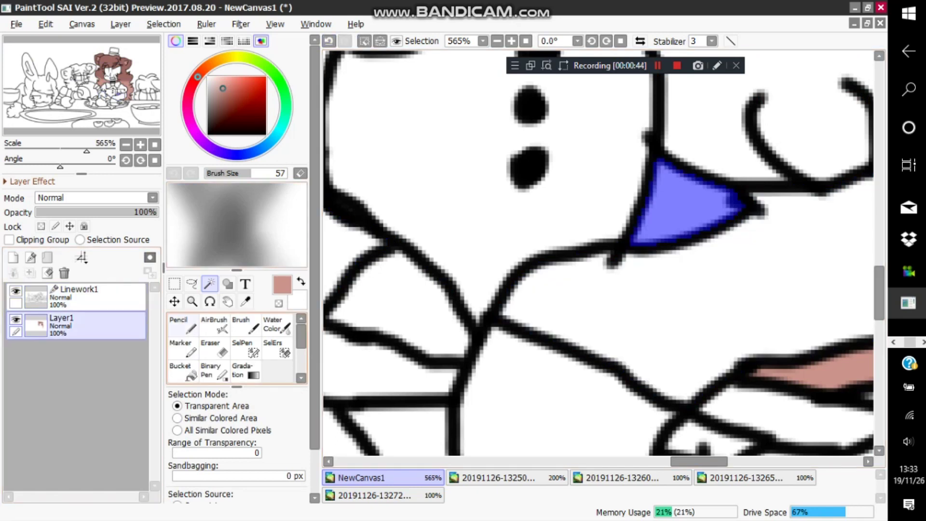
click(183, 324)
click(772, 146)
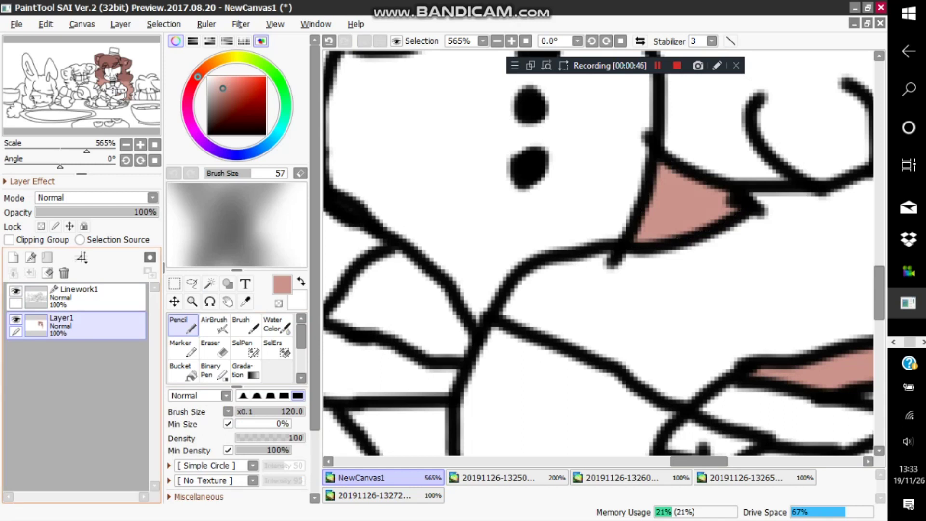
Step: Select both of the bear character's arms with the Magic Wand on the Linework1 layer
click(101, 297)
click(210, 284)
click(341, 258)
click(596, 285)
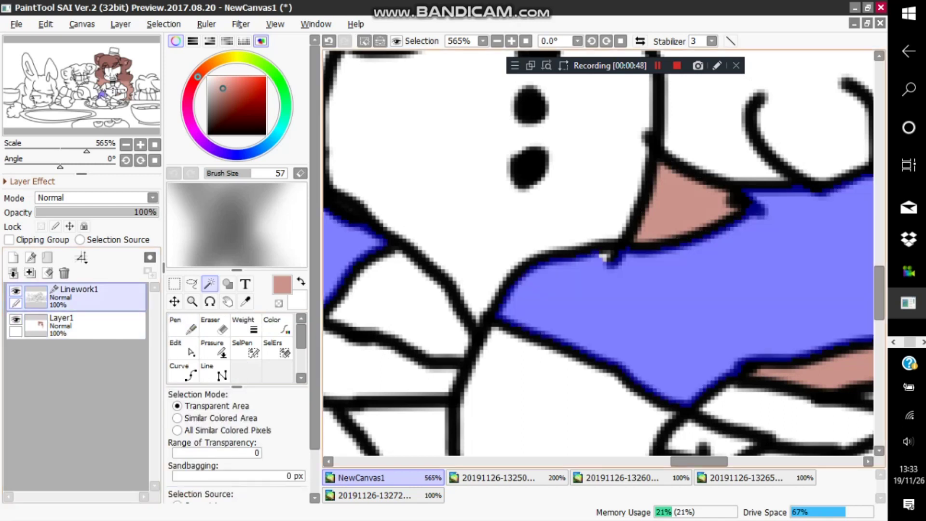
Step: Fill the small white gap in the hair beside the neck with the light pinkish brown
scroll(606, 249, down, 5)
scroll(607, 248, up, 7)
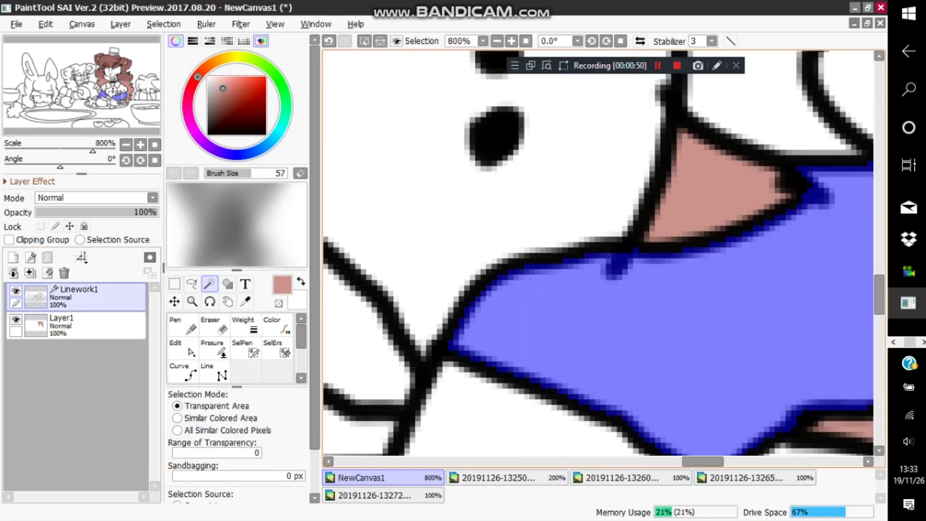
scroll(598, 251, down, 5)
scroll(598, 251, down, 2)
scroll(598, 251, up, 2)
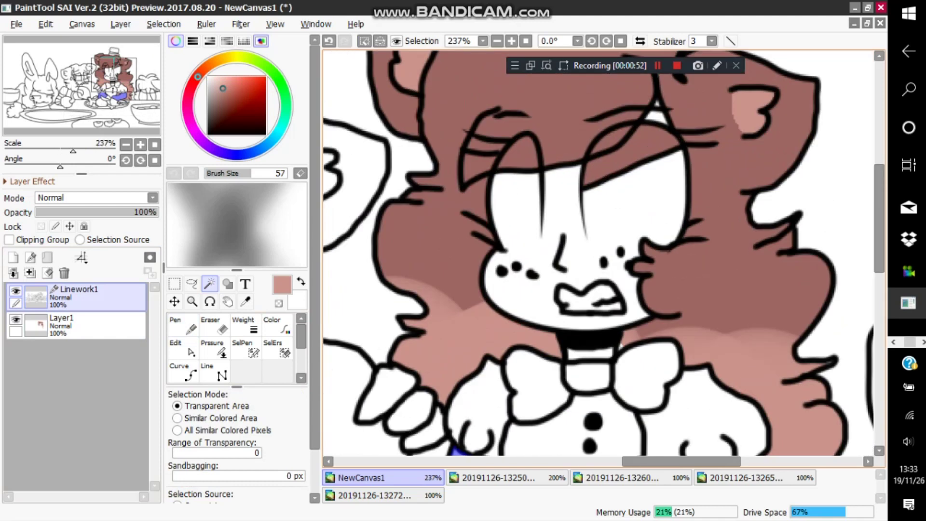
scroll(598, 289, up, 5)
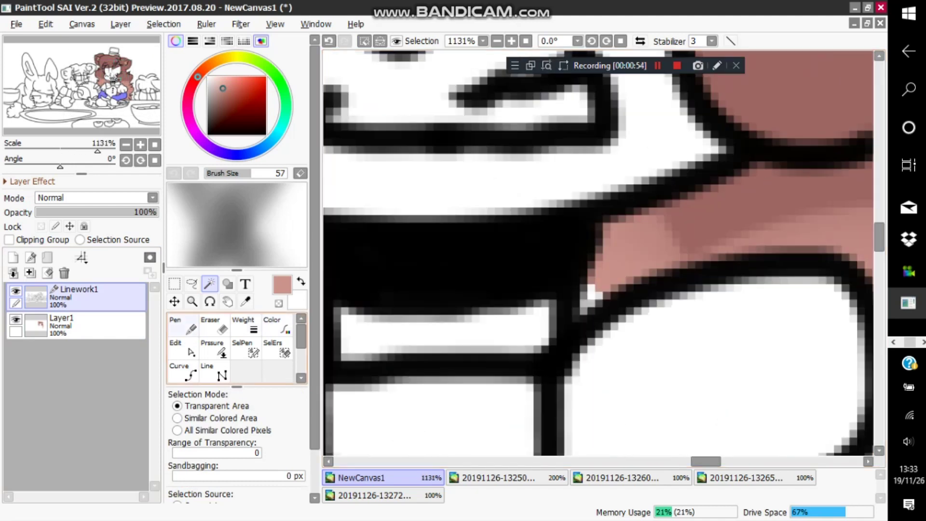
key(n)
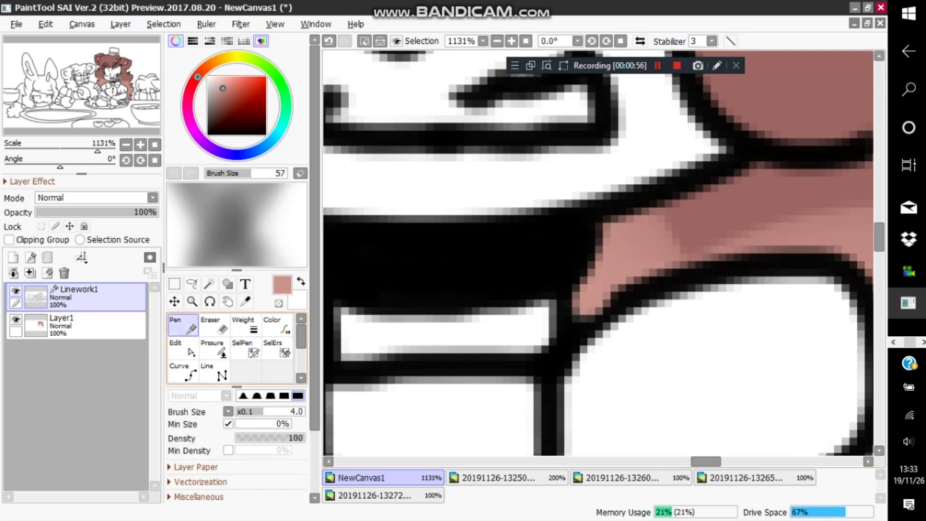
Step: Add the bear character's neck and face to the arm selection with the Magic Wand
click(209, 283)
scroll(598, 284, down, 5)
scroll(551, 307, up, 2)
click(549, 304)
scroll(549, 309, down, 5)
scroll(531, 169, up, 2)
click(531, 166)
scroll(532, 178, down, 6)
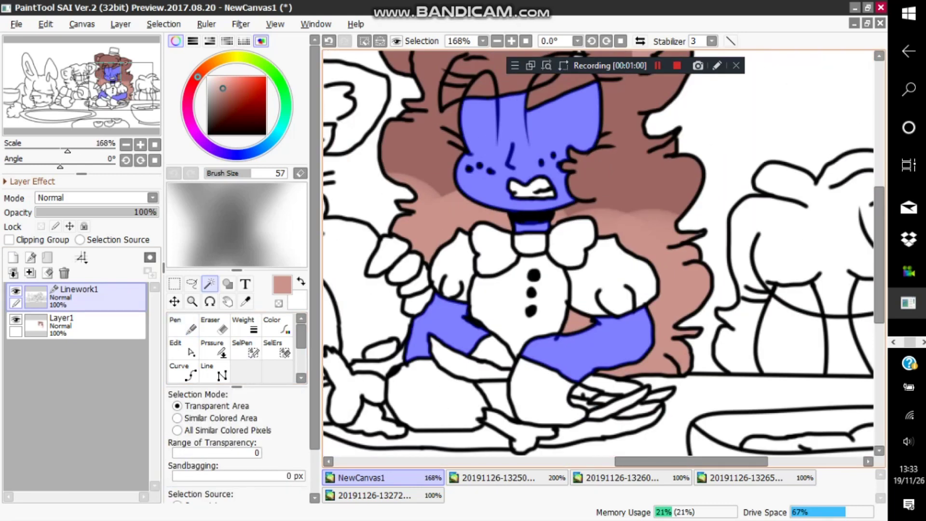
Step: Add the small white skin gap between the hair strands above the eye to the selection
scroll(541, 200, up, 3)
scroll(598, 251, down, 2)
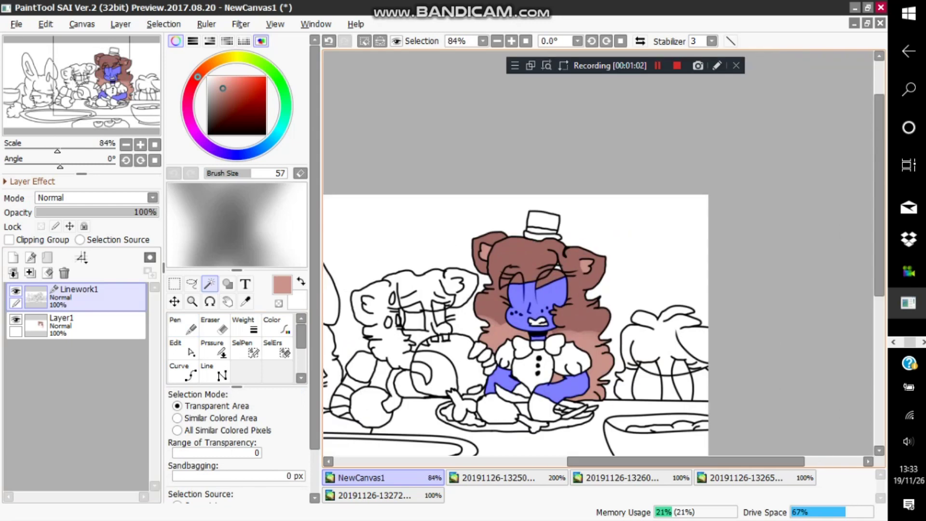
scroll(598, 251, up, 11)
scroll(558, 266, up, 5)
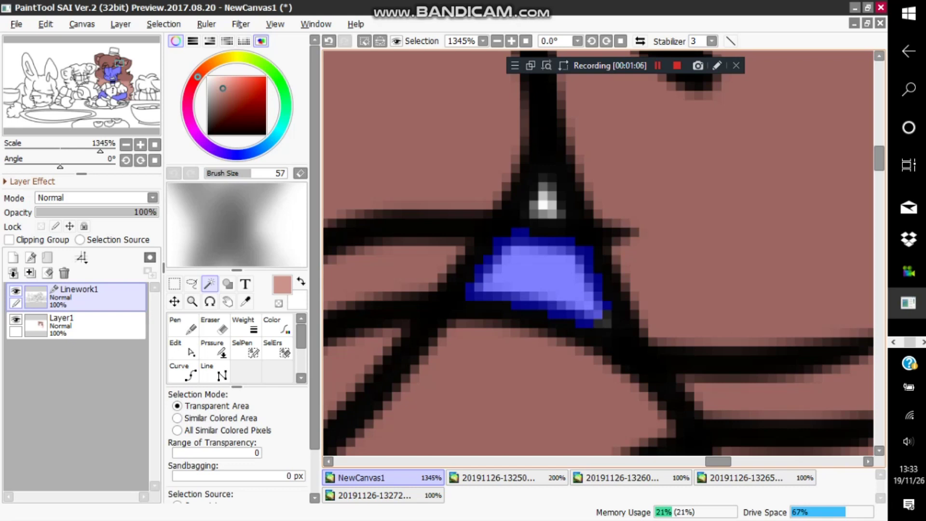
scroll(598, 251, down, 16)
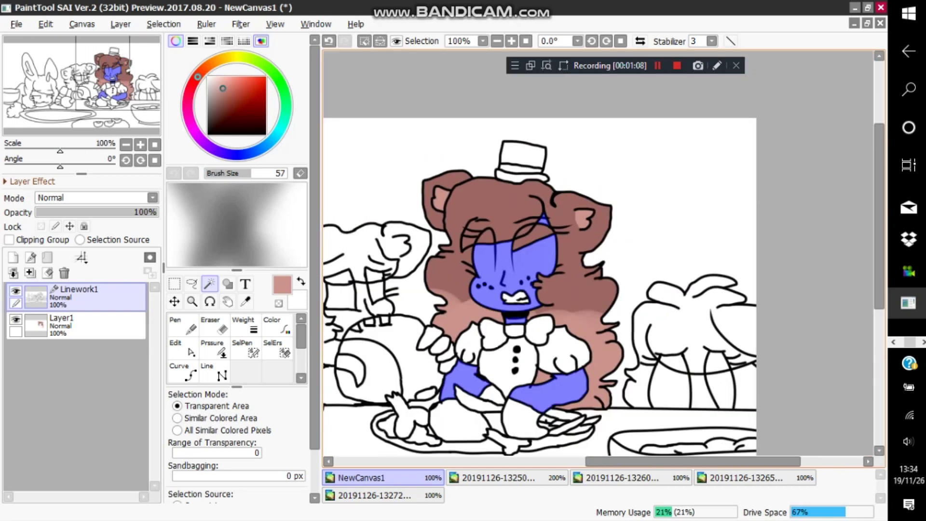
Step: Bring up the dialog for opening an image file and go to the Documents folder
key(alt+f)
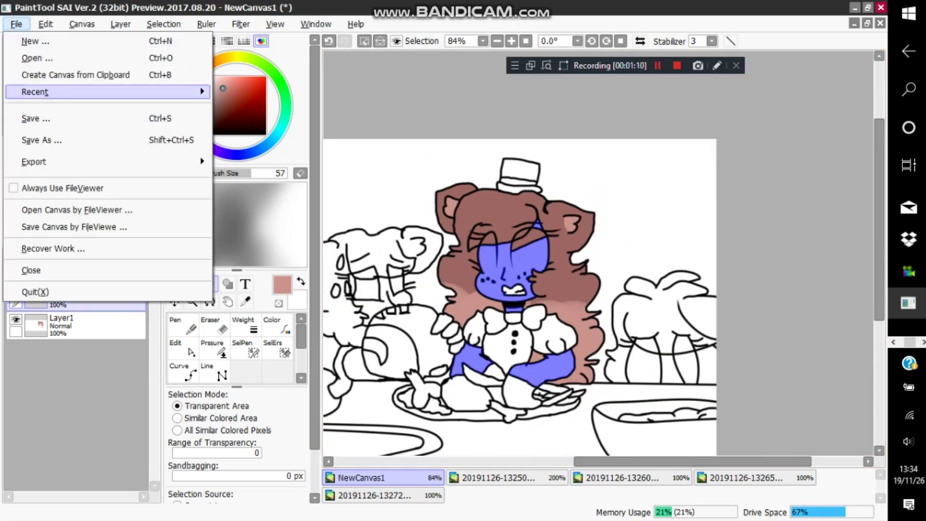
mouse_move(72, 92)
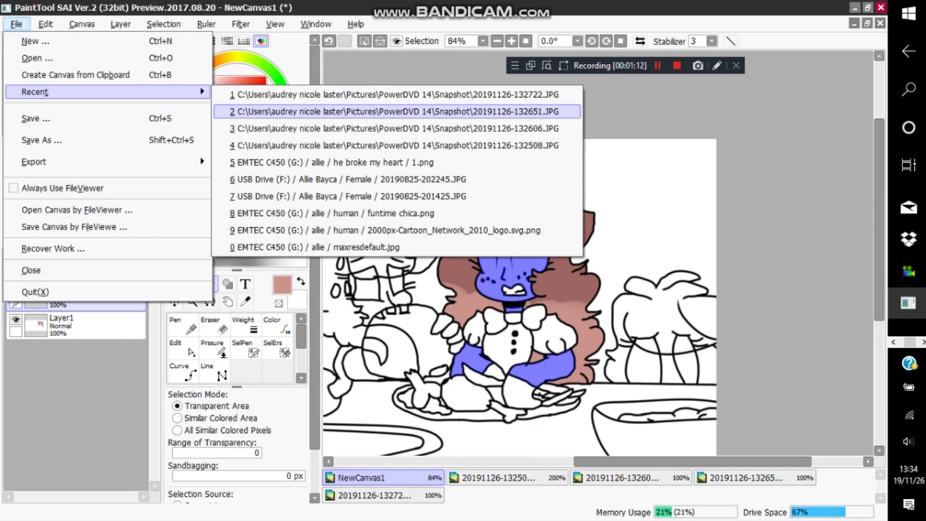
key(Up)
key(Up)
key(Return)
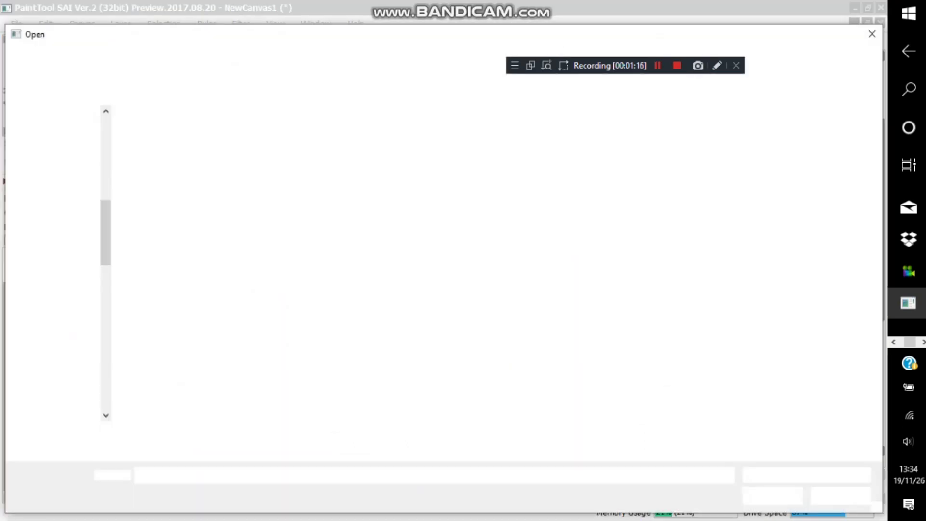
scroll(58, 224, down, 3)
scroll(58, 224, down, 6)
scroll(58, 207, up, 10)
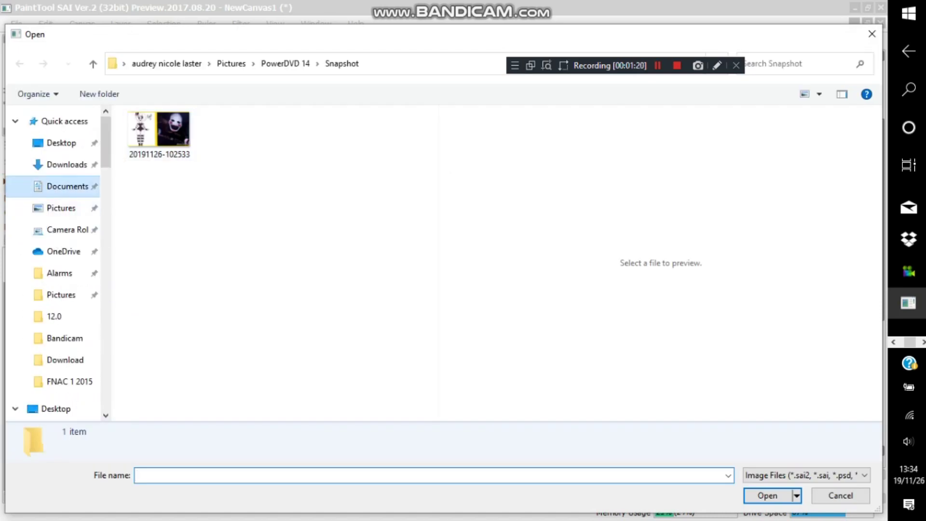
click(68, 187)
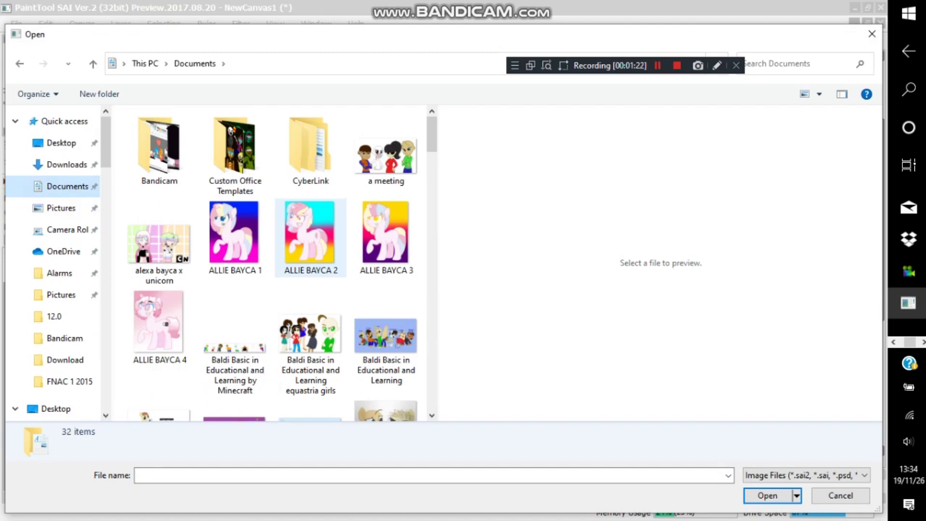
Step: Open the reference image of the pink-haired character with colour swatches and sample the pale skin colour from its chest
scroll(311, 241, down, 5)
scroll(311, 241, down, 15)
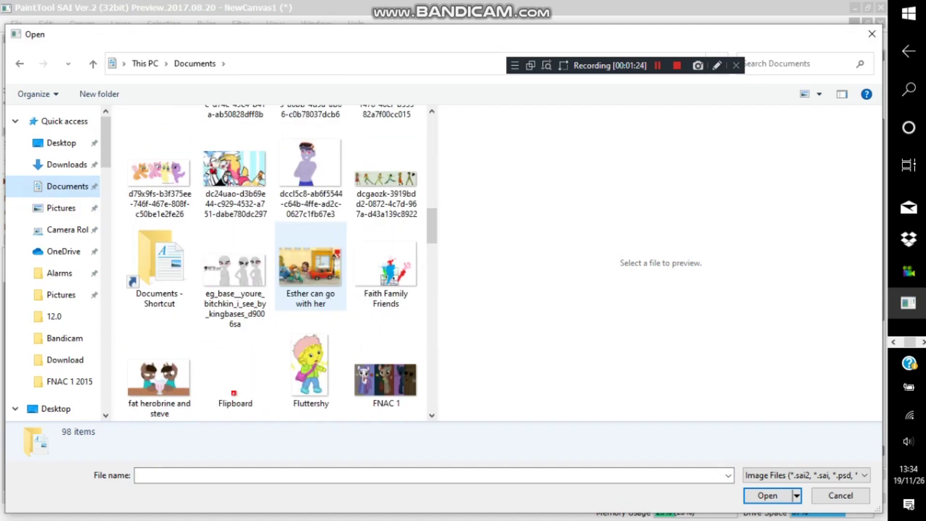
scroll(311, 241, down, 6)
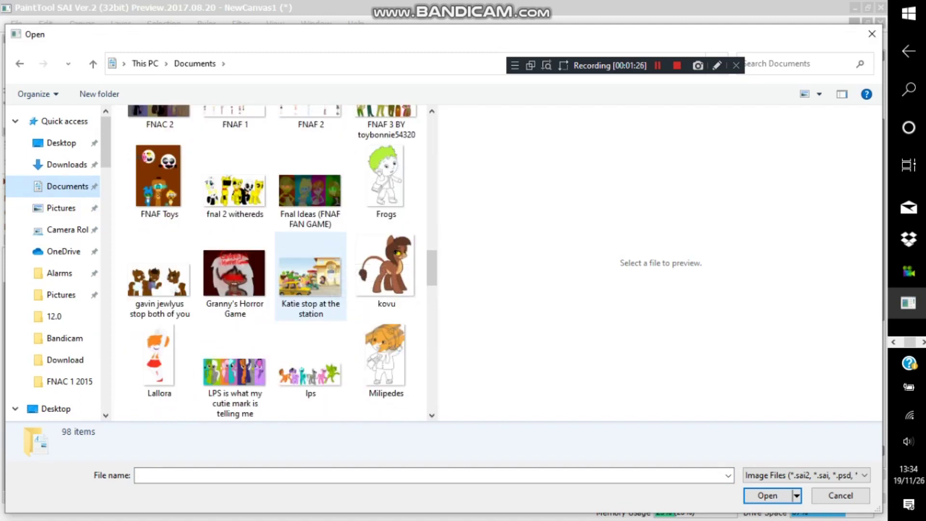
scroll(312, 270, down, 20)
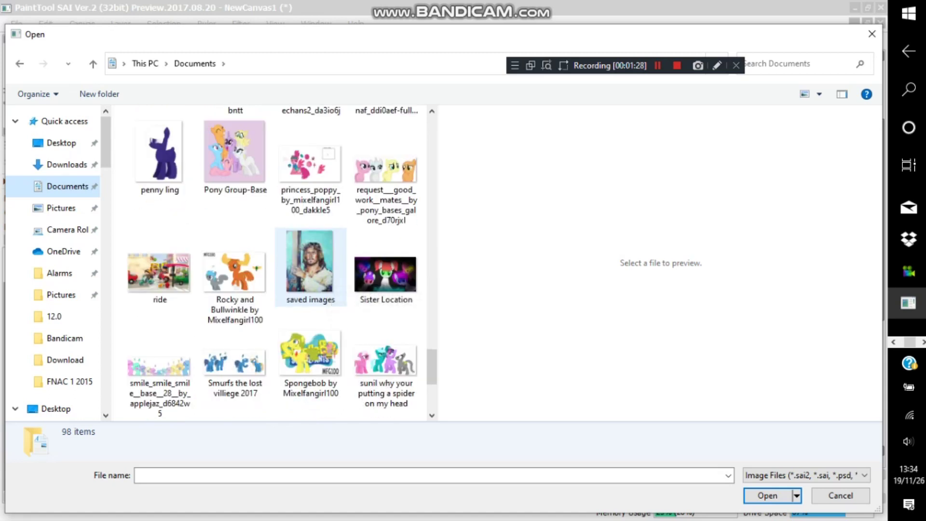
scroll(311, 265, down, 6)
scroll(386, 232, up, 12)
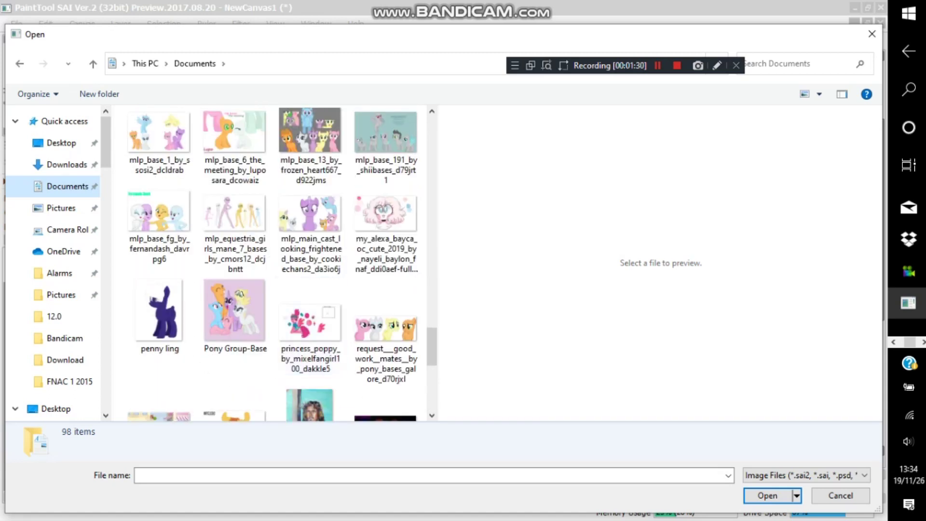
double_click(386, 232)
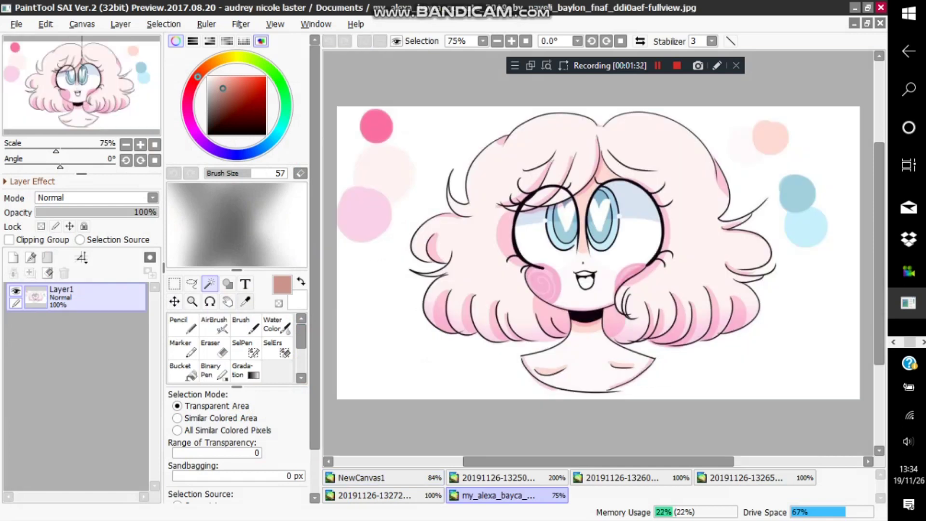
click(586, 360)
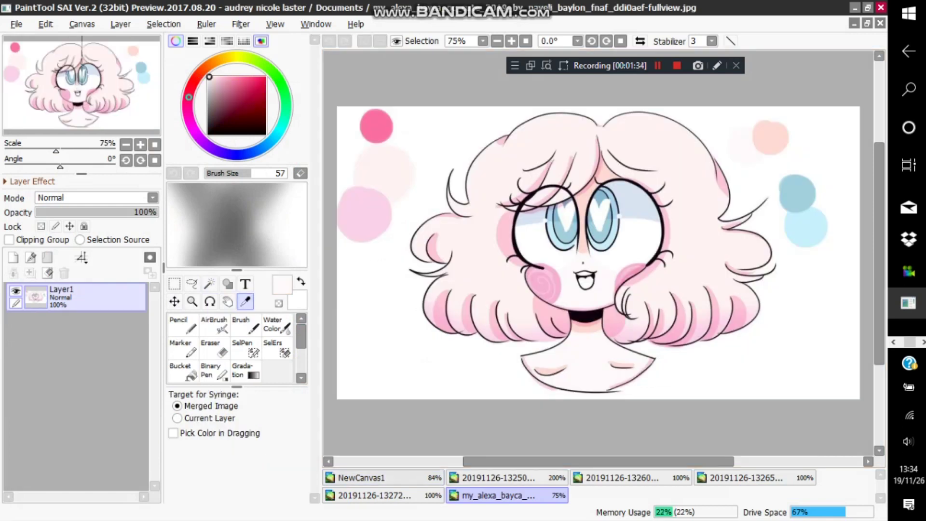
Step: Fill the bear's selected face, neck and arms on NewCanvas1's Layer1 with the sampled pale skin colour, using a size 120 Pencil
click(383, 477)
click(96, 326)
click(183, 325)
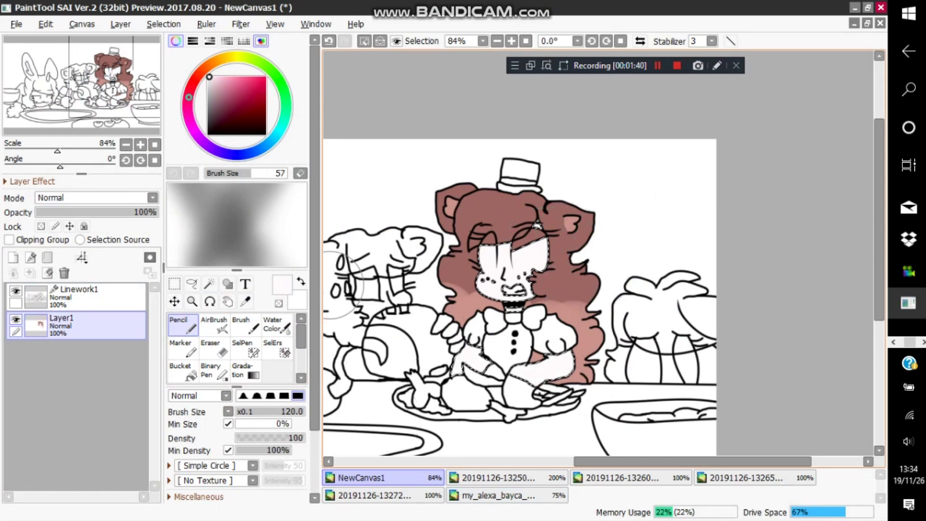
Step: Sample the peach shade from the pink-haired character reference image and return to NewCanvas1
click(245, 301)
click(507, 495)
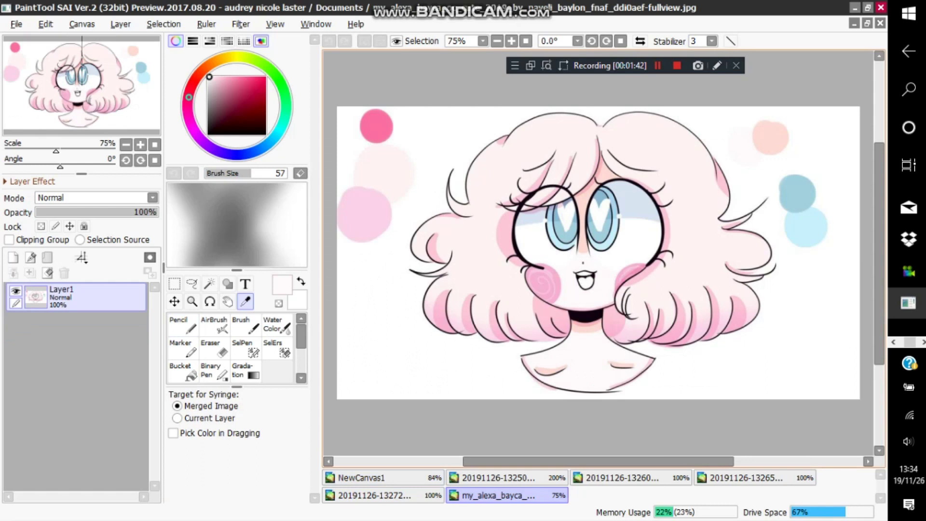
click(384, 478)
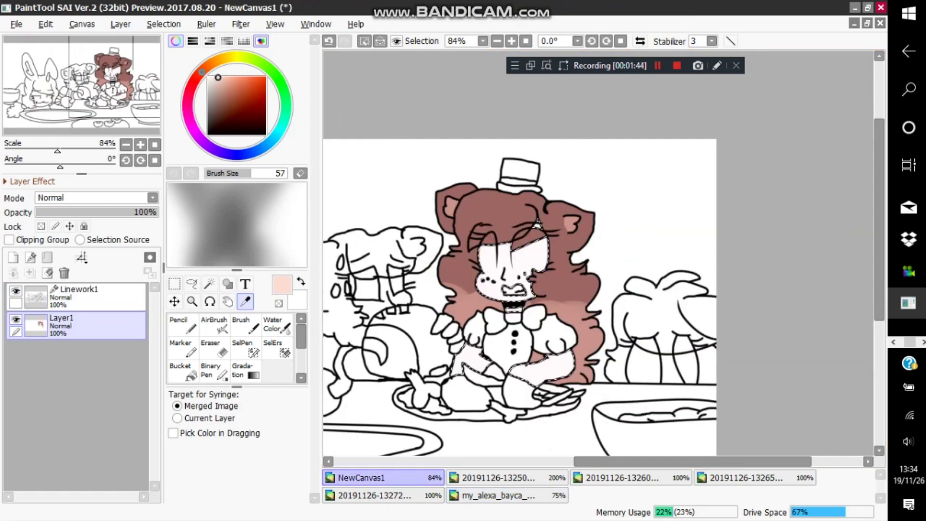
Step: Paint peach over the upper part of the bear's face inside the selection with the Pencil
click(183, 325)
scroll(538, 227, up, 3)
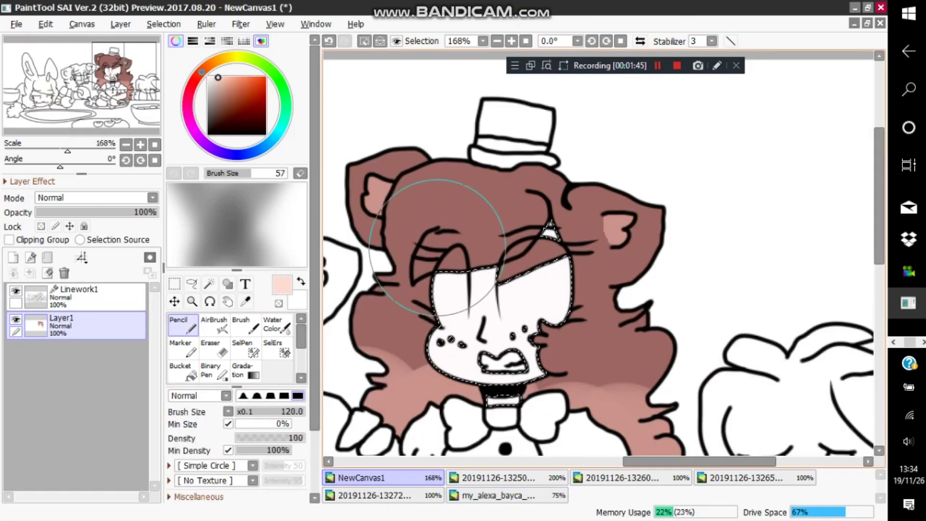
scroll(655, 205, down, 4)
scroll(654, 207, down, 2)
scroll(626, 335, up, 6)
scroll(610, 255, down, 3)
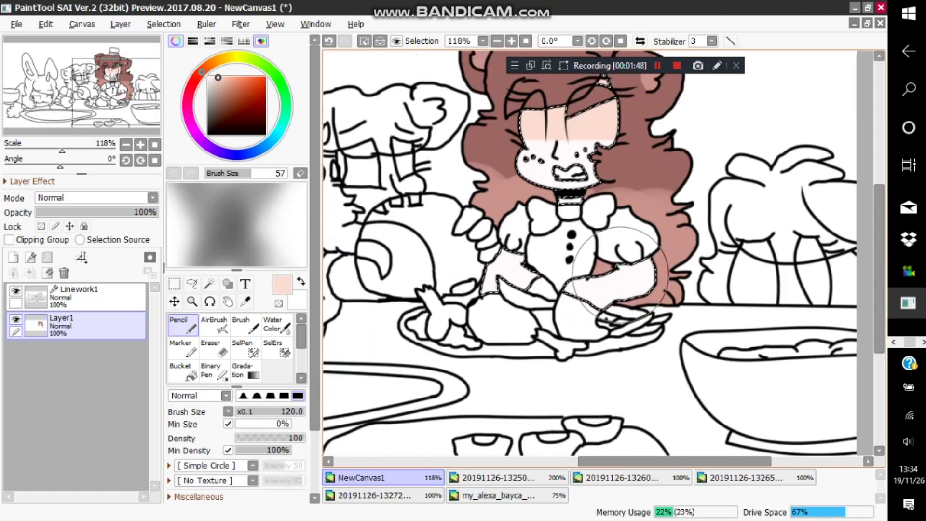
scroll(597, 114, up, 5)
scroll(582, 221, up, 4)
scroll(579, 299, up, 4)
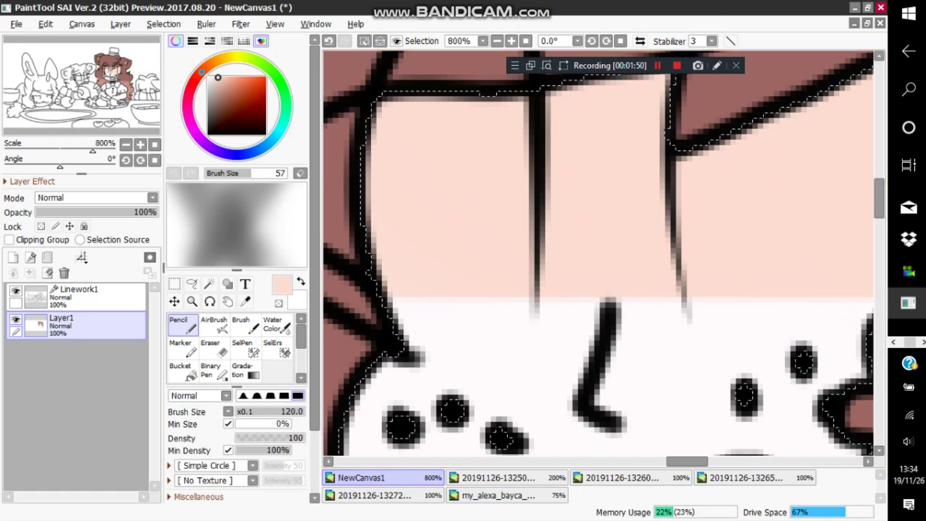
Step: Paint the whites of both of the bear's eyes using the Pencil at size 10 with a near-white colour picked from the canvas
right_click(560, 338)
drag(265, 412, 309, 411)
mouse_move(428, 327)
mouse_down()
mouse_move(377, 242)
mouse_move(392, 109)
mouse_move(457, 103)
mouse_move(504, 122)
mouse_move(510, 184)
mouse_move(454, 319)
mouse_move(424, 207)
mouse_move(470, 217)
mouse_move(414, 176)
mouse_up()
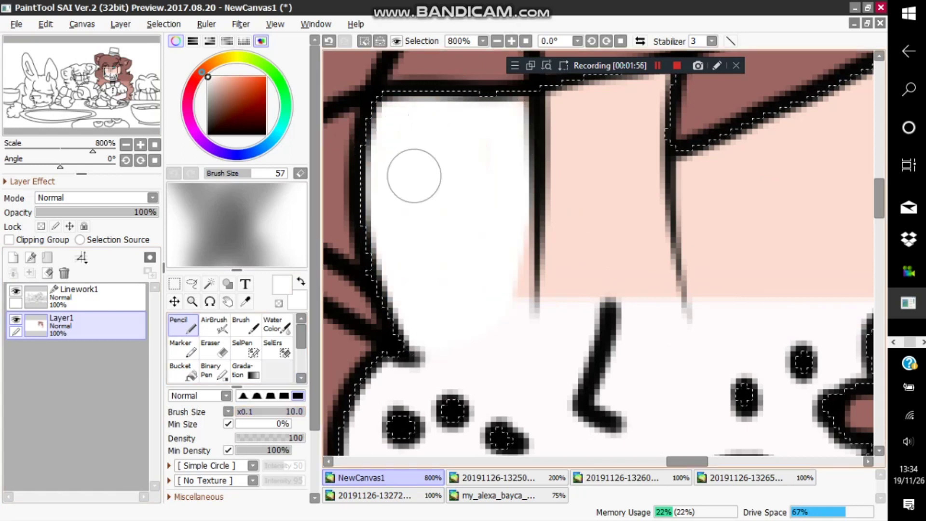
scroll(502, 235, down, 5)
scroll(589, 250, up, 4)
mouse_move(509, 123)
mouse_down()
mouse_move(523, 144)
mouse_move(516, 232)
mouse_up()
mouse_move(616, 278)
mouse_down()
mouse_move(790, 268)
mouse_move(717, 258)
mouse_up()
scroll(717, 259, down, 1)
scroll(739, 213, up, 1)
drag(765, 129, 672, 305)
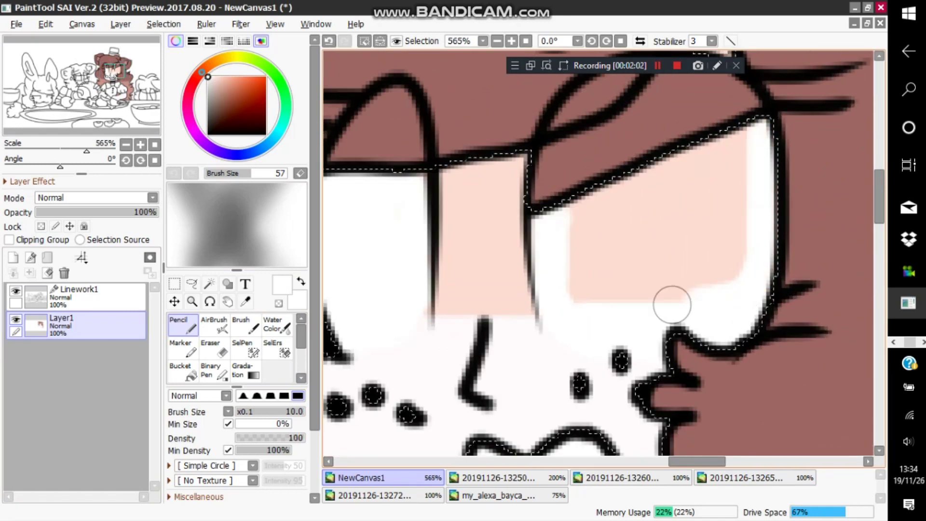
mouse_move(586, 240)
mouse_down()
mouse_move(586, 198)
mouse_move(661, 187)
mouse_move(612, 231)
mouse_move(633, 222)
mouse_move(698, 274)
mouse_move(663, 282)
mouse_move(757, 255)
mouse_move(723, 147)
mouse_move(741, 184)
mouse_up()
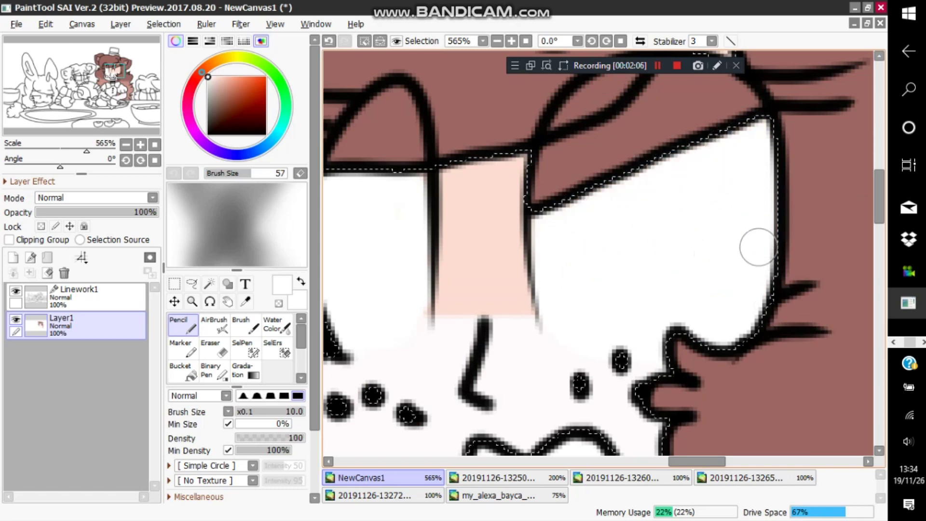
Step: Sample the bluish eye tint from the Freddy reference image and shift it to a more saturated light cyan on NewCanvas1
click(246, 302)
click(497, 478)
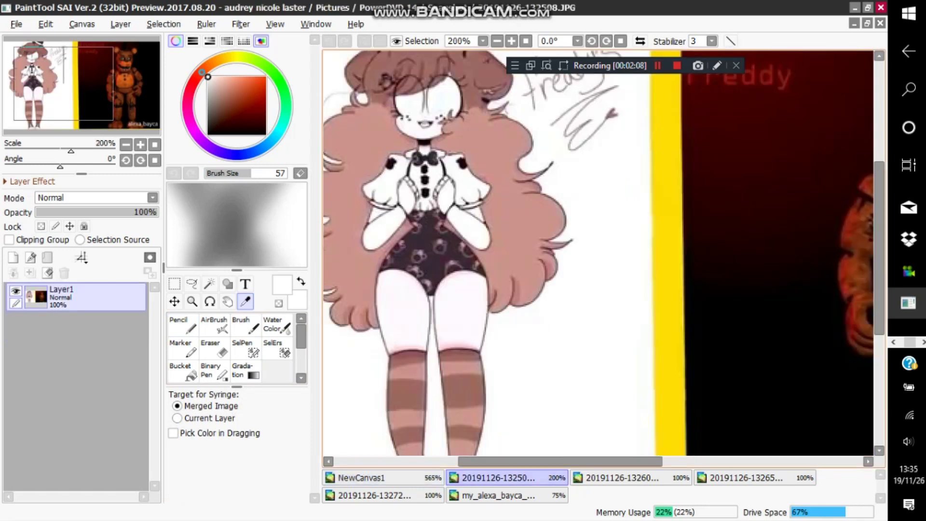
scroll(438, 96, up, 13)
click(476, 155)
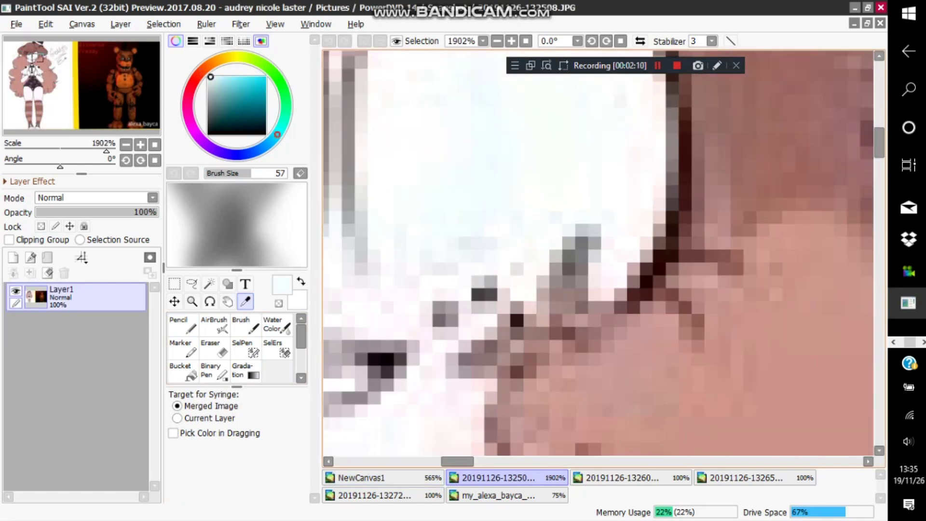
click(383, 477)
click(237, 77)
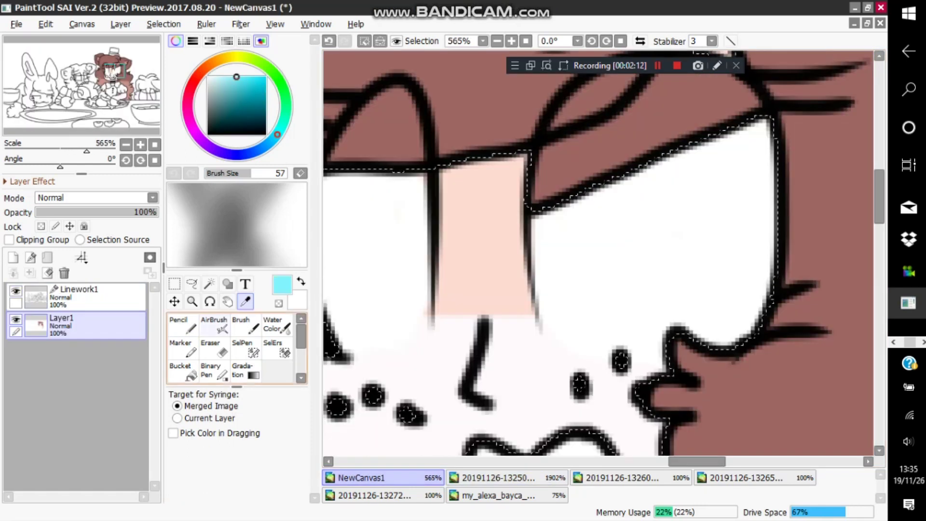
Step: Paint curved light cyan irises in both of the bear's eyes with the size 10 Pencil and clear the selection
click(179, 324)
mouse_move(415, 311)
mouse_down()
mouse_move(368, 256)
mouse_move(367, 178)
mouse_up()
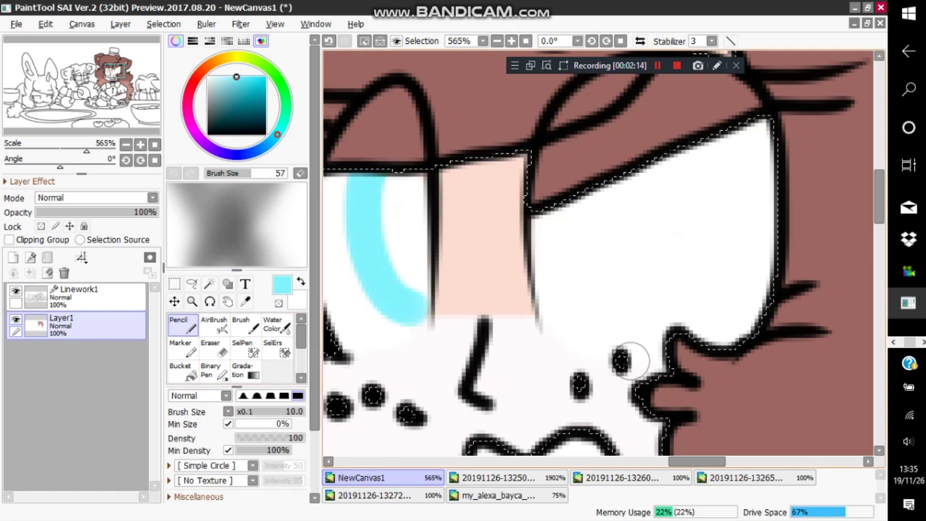
key(ctrl+z)
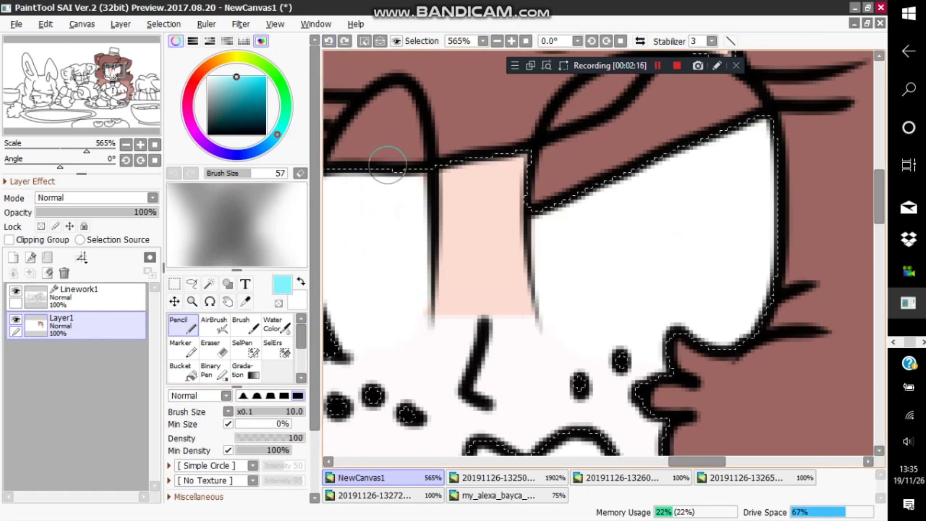
scroll(376, 280, down, 1)
mouse_move(414, 313)
mouse_down()
mouse_move(416, 283)
mouse_move(387, 243)
mouse_up()
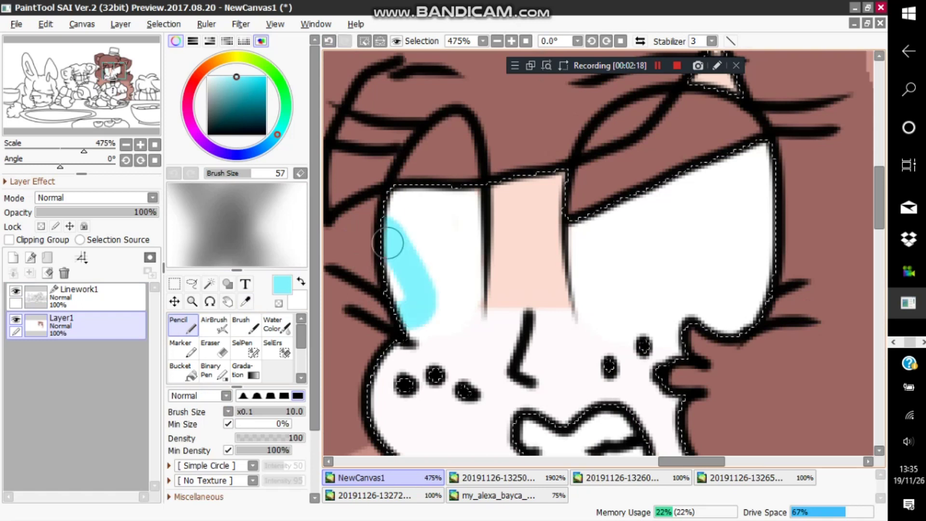
mouse_move(574, 300)
mouse_down()
mouse_move(625, 235)
mouse_move(582, 200)
mouse_up()
scroll(584, 212, down, 6)
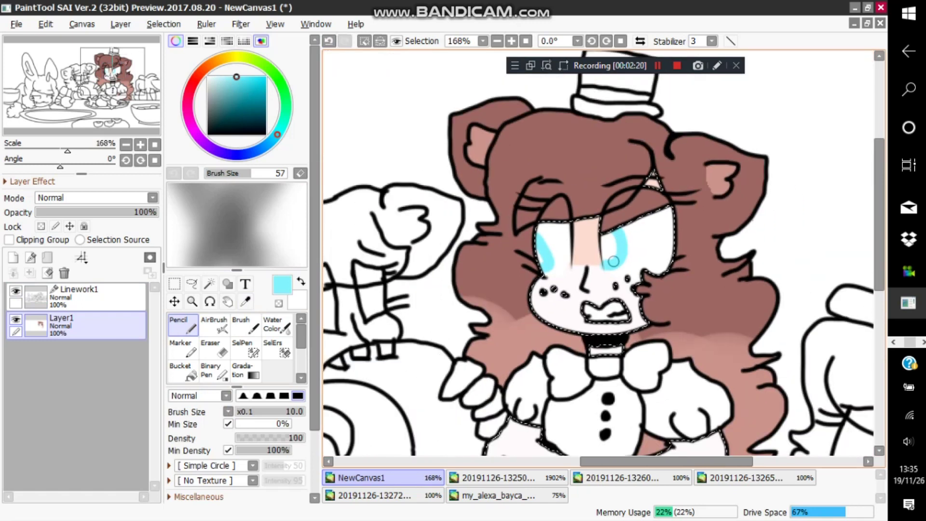
scroll(613, 261, down, 3)
scroll(613, 261, up, 4)
key(ctrl+d)
Step: Select the bear's bow tie and the crown and brim of its top hat on Linework1 with the Magic Wand
scroll(817, 312, down, 5)
scroll(632, 320, up, 4)
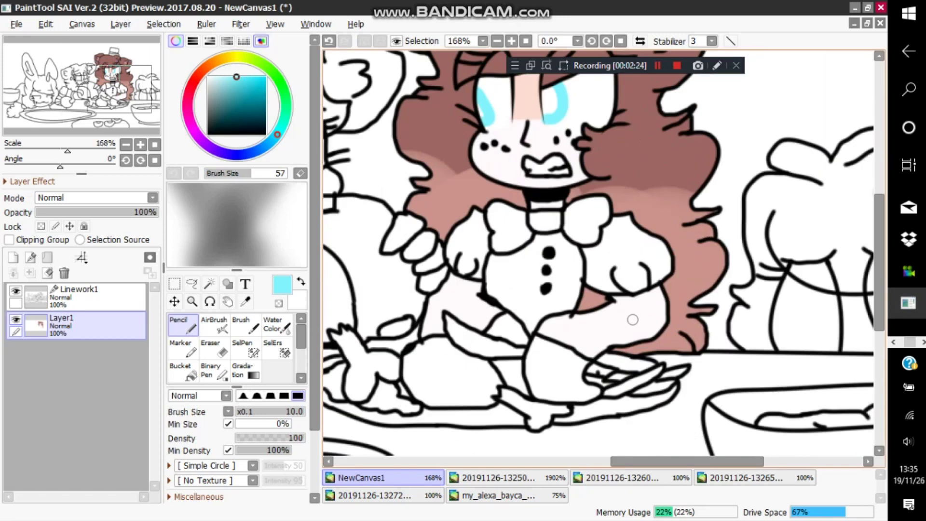
scroll(579, 317, down, 4)
scroll(579, 318, up, 5)
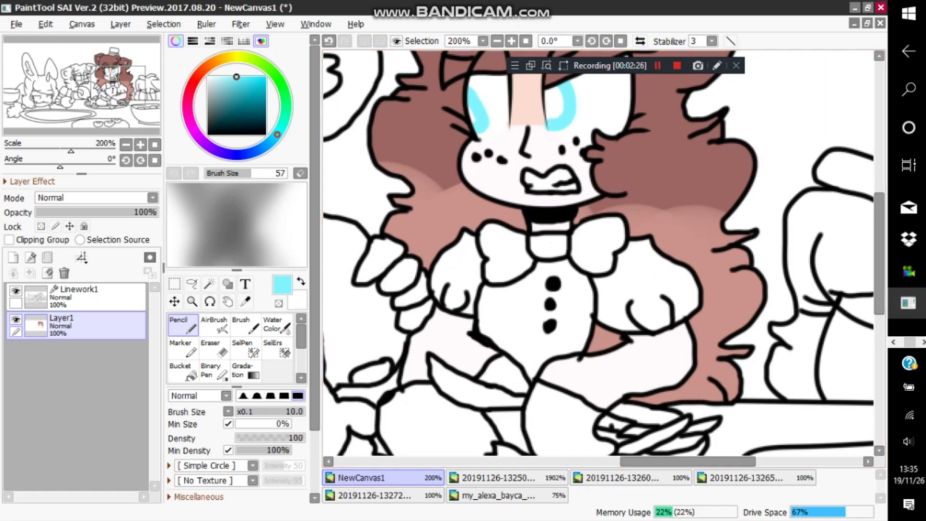
key(w)
click(96, 297)
click(506, 253)
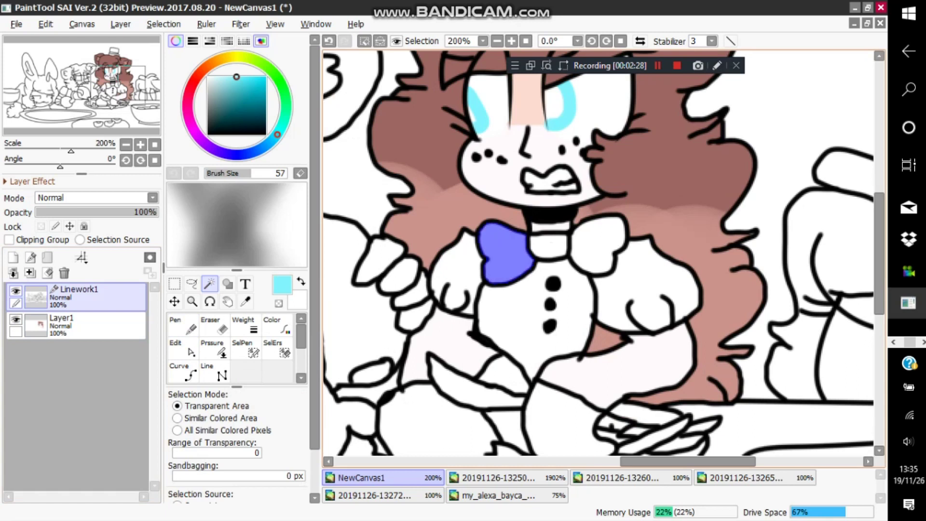
click(598, 251)
scroll(602, 296, down, 5)
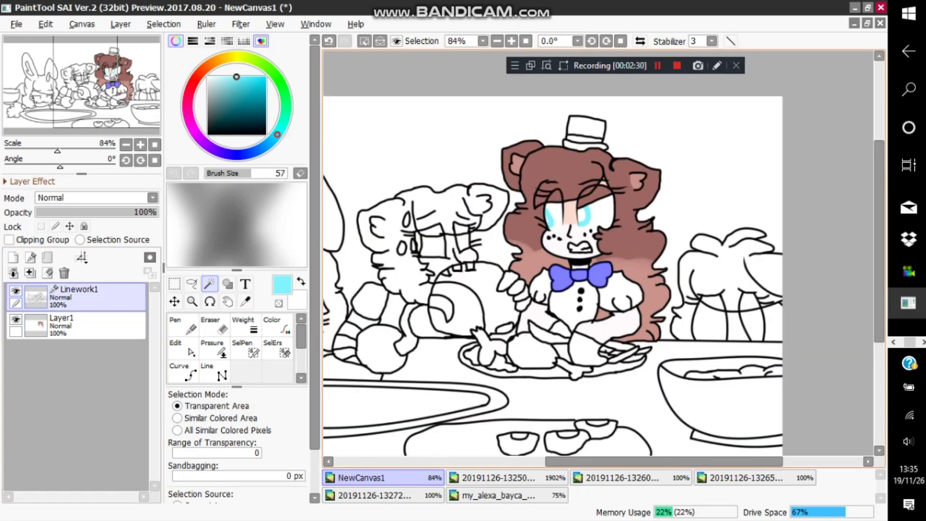
scroll(616, 199, up, 2)
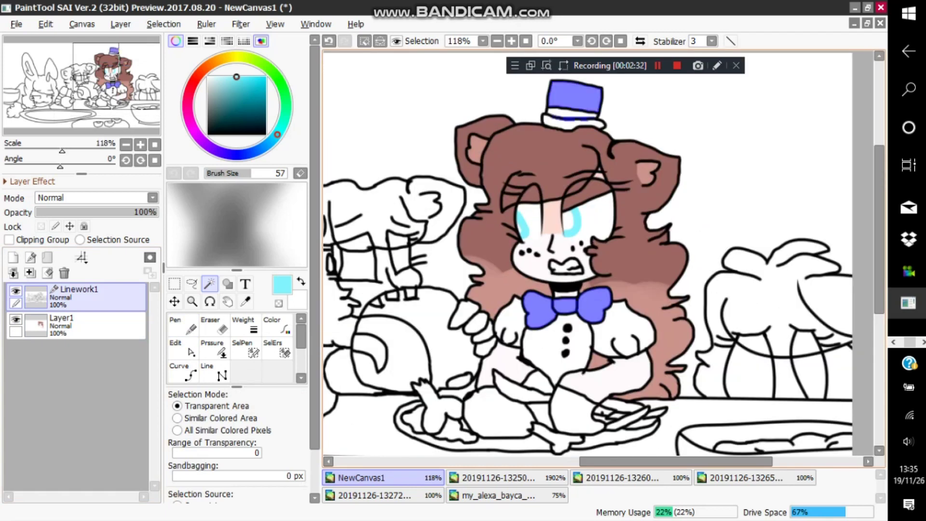
Step: Fill the selected bow tie and top hat on Layer1 with near-black, using a size 120 Pencil, and clear the selection
click(102, 326)
click(184, 325)
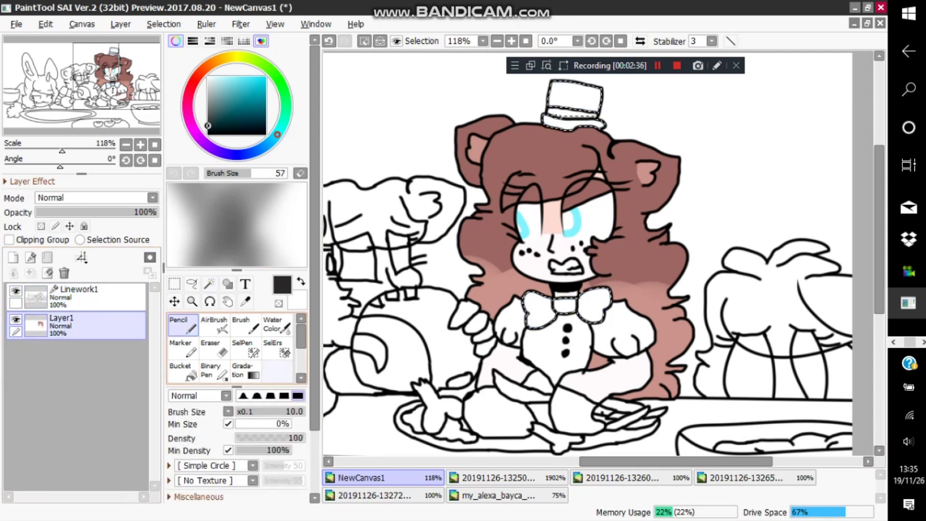
drag(315, 309, 314, 381)
click(281, 490)
drag(566, 271, 577, 311)
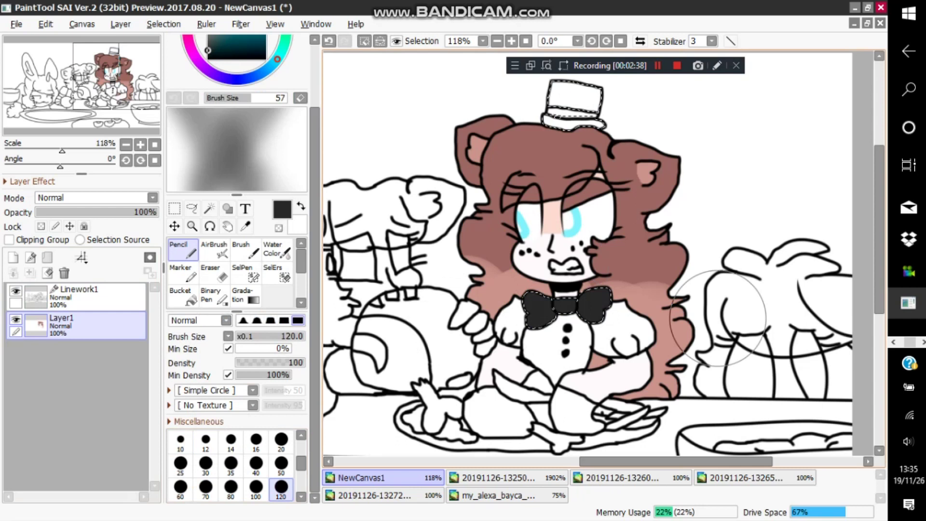
scroll(632, 304, down, 1)
drag(583, 173, 595, 191)
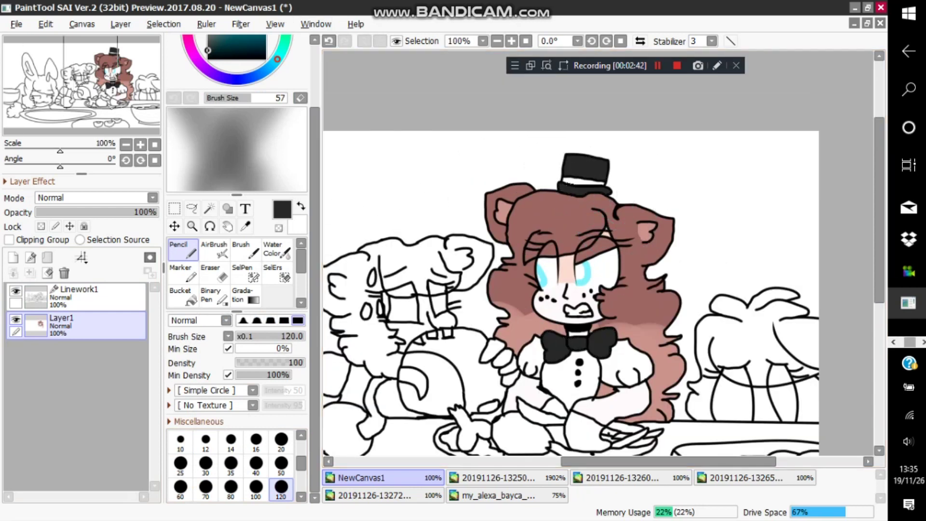
Step: Check the YouTube music video in Chrome and return to the drawing in PaintTool SAI
click(909, 271)
click(909, 208)
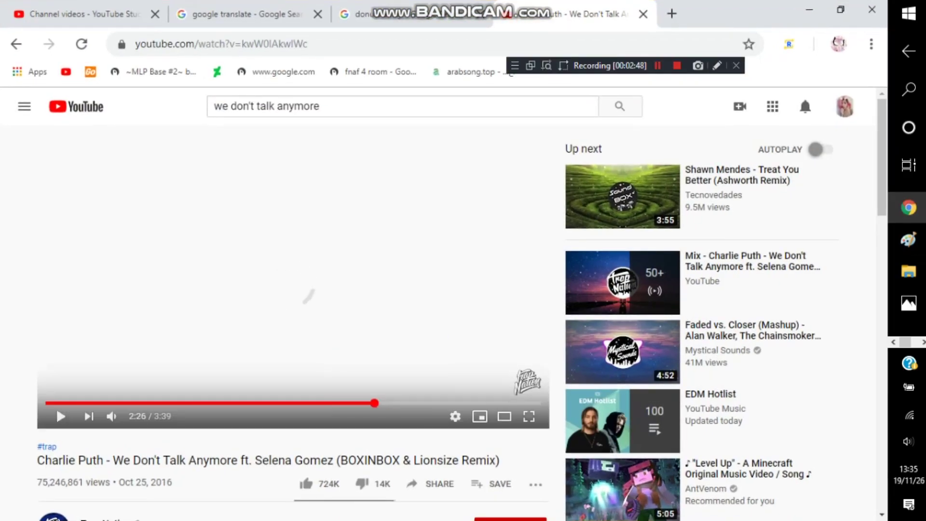
mouse_move(528, 381)
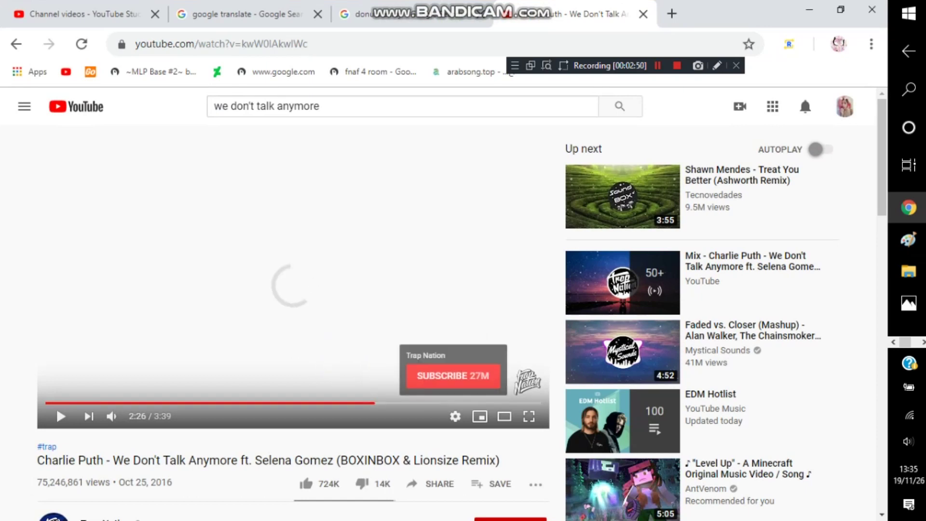
click(924, 342)
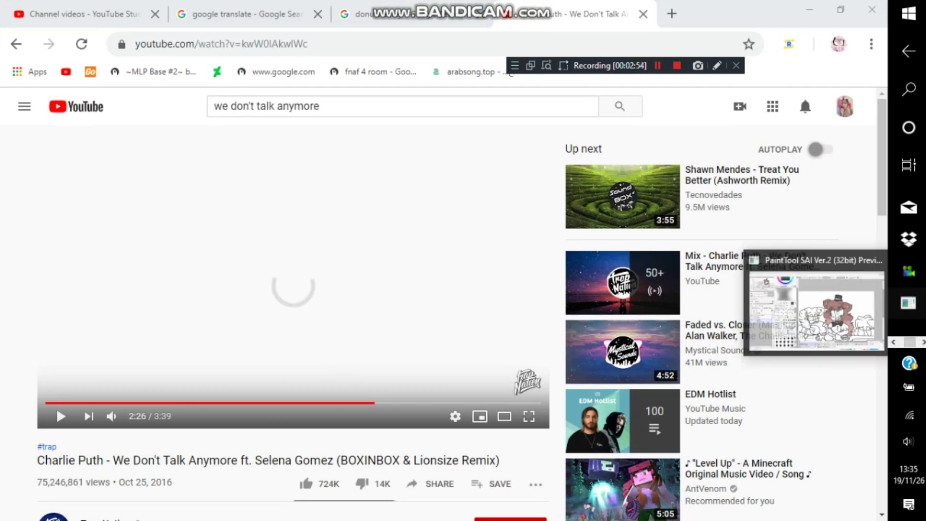
click(909, 303)
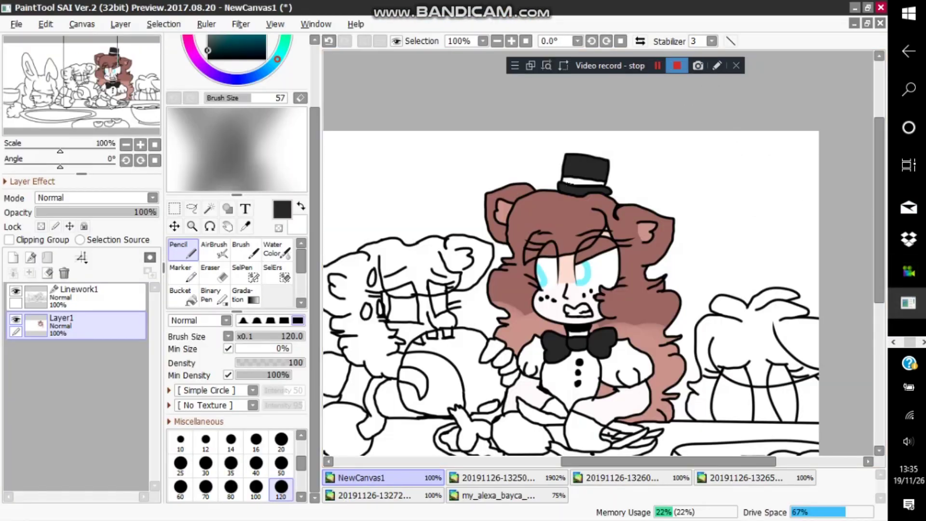
Step: Select the hair of the partly drawn character beside the bear on Linework1 with the Magic Wand
scroll(601, 258, down, 3)
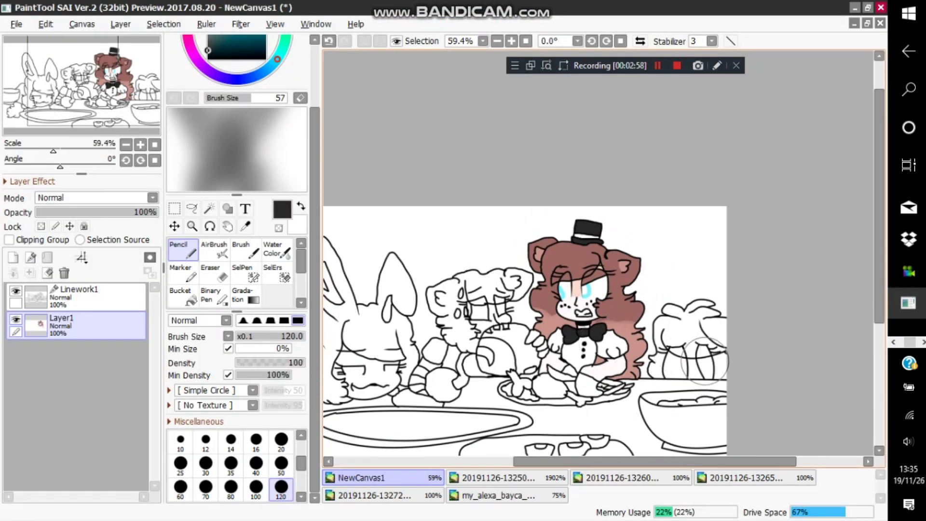
scroll(705, 360, up, 4)
click(209, 208)
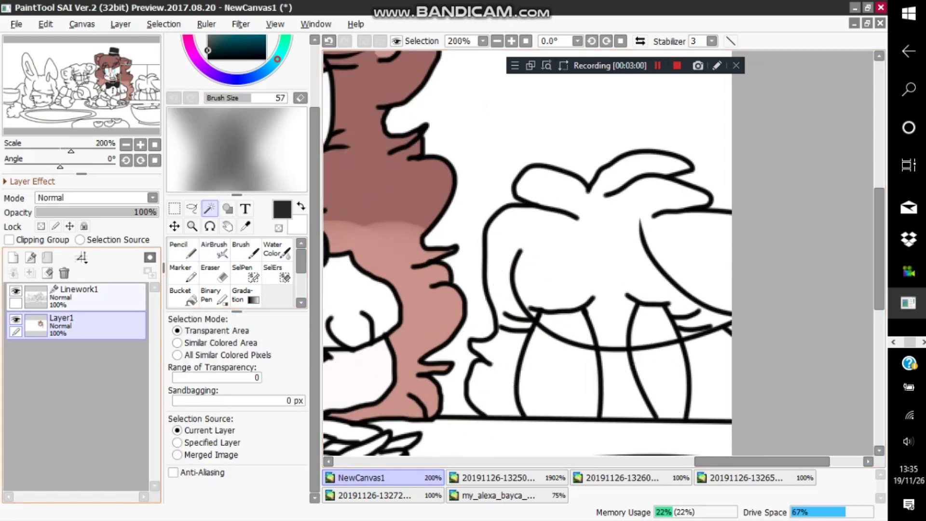
click(99, 296)
click(569, 270)
Step: Add the small gaps beside that character's eyelashes to the hair selection, using the Magic Wand and a size 9 SelPen
scroll(565, 344, up, 4)
click(485, 325)
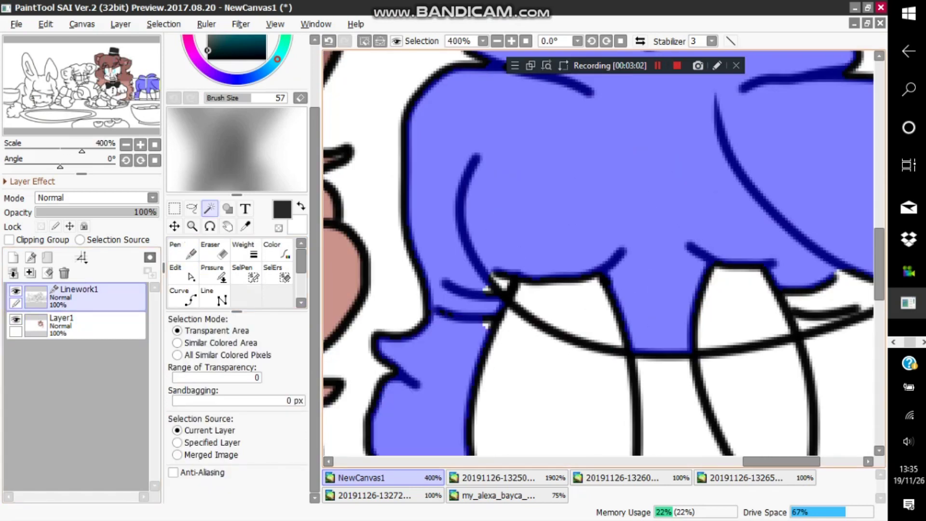
scroll(486, 324, up, 1)
click(246, 273)
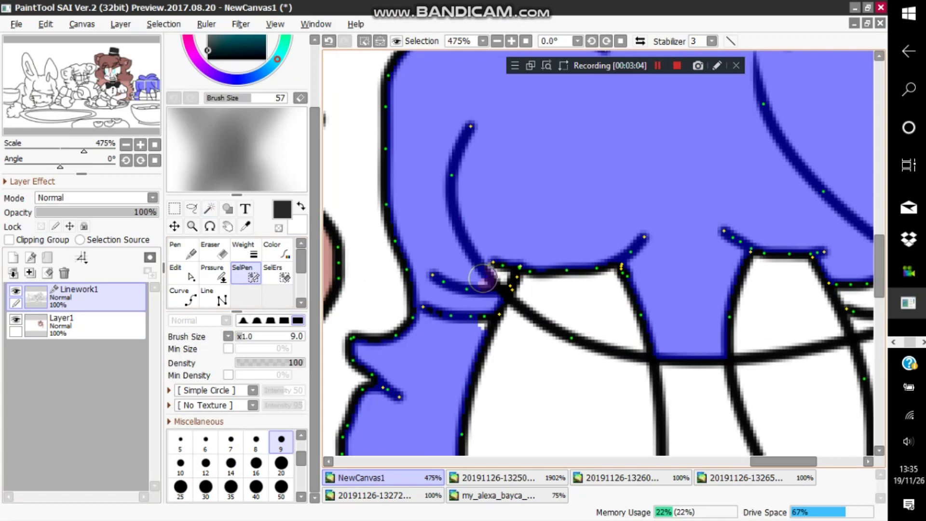
drag(499, 282, 506, 277)
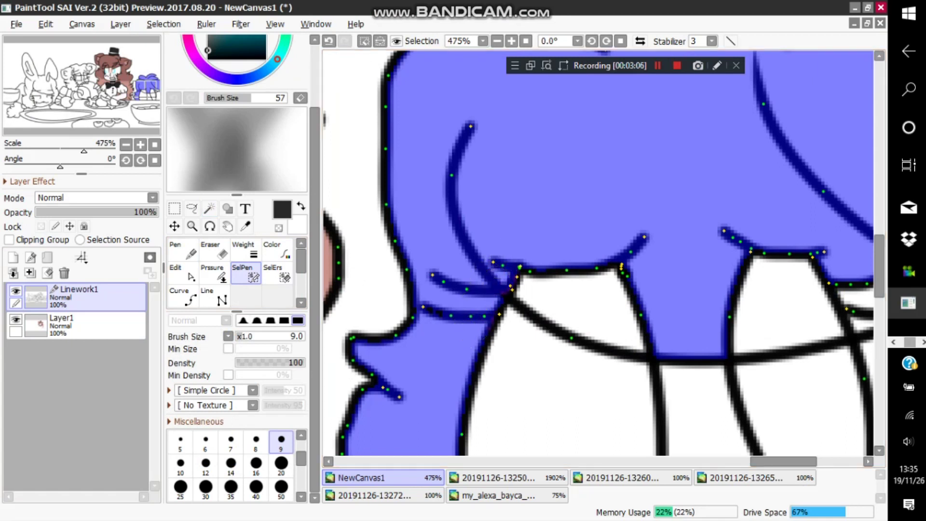
Step: Switch to Chrome and move the YouTube music video's playback position to 2:34
click(894, 342)
click(909, 208)
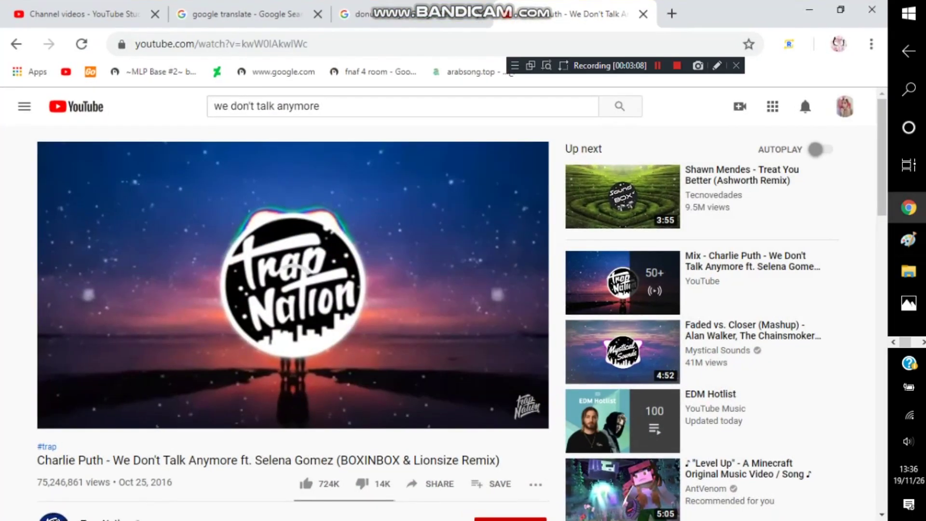
click(393, 403)
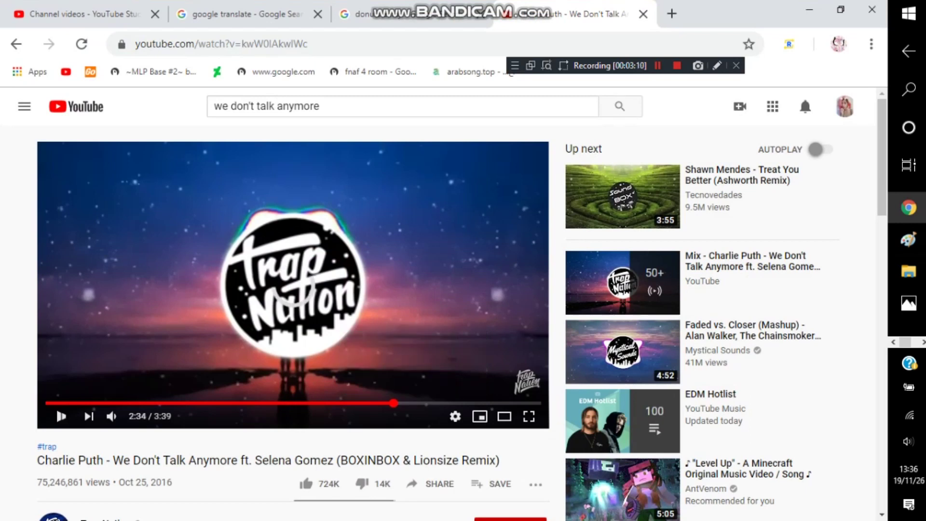
Step: Return to the drawing in PaintTool SAI and add the white gap between fringe and eyelid line to the hair selection with the size 9 SelPen
click(923, 342)
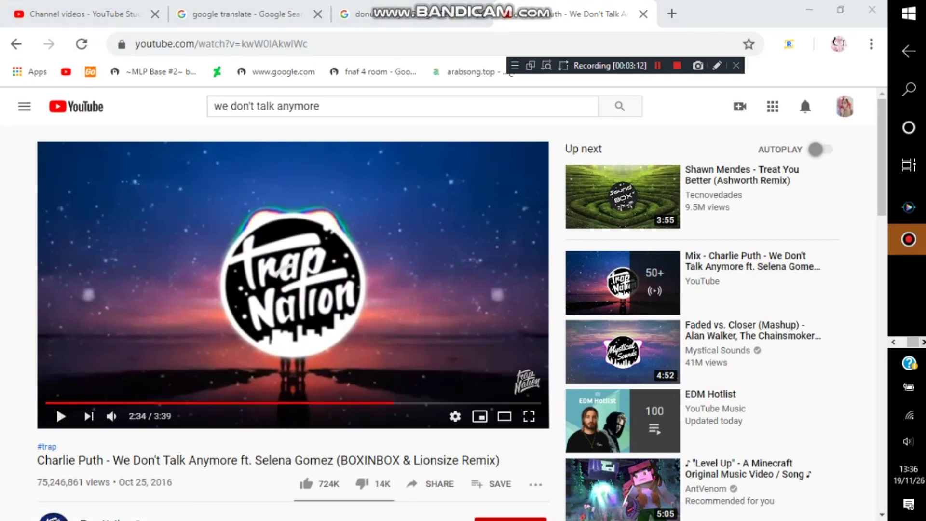
click(893, 342)
click(909, 271)
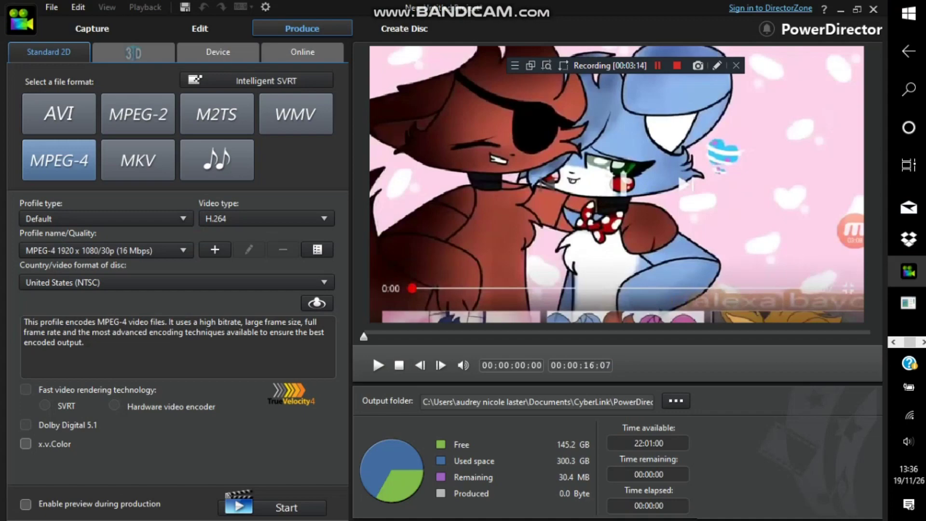
key(alt+Tab)
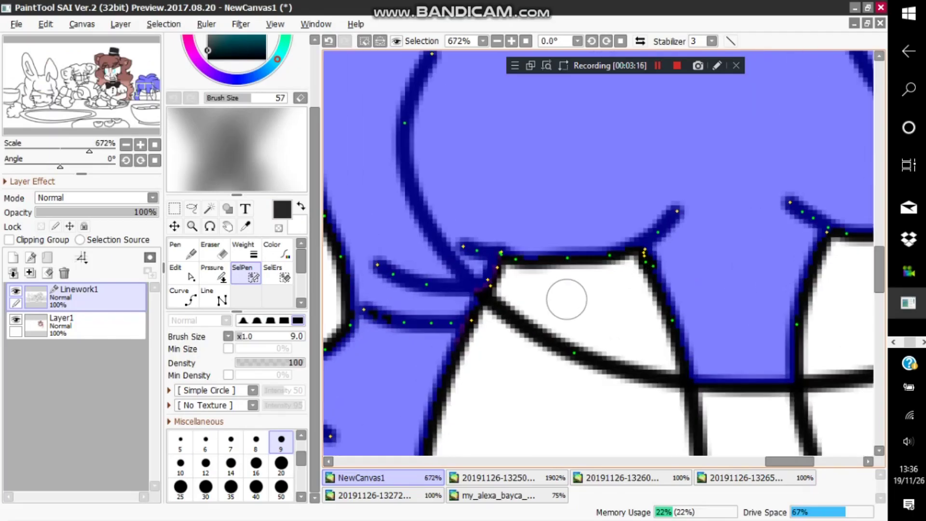
mouse_move(505, 285)
mouse_down()
mouse_move(604, 340)
mouse_move(677, 358)
mouse_move(631, 246)
mouse_up()
drag(620, 317, 575, 297)
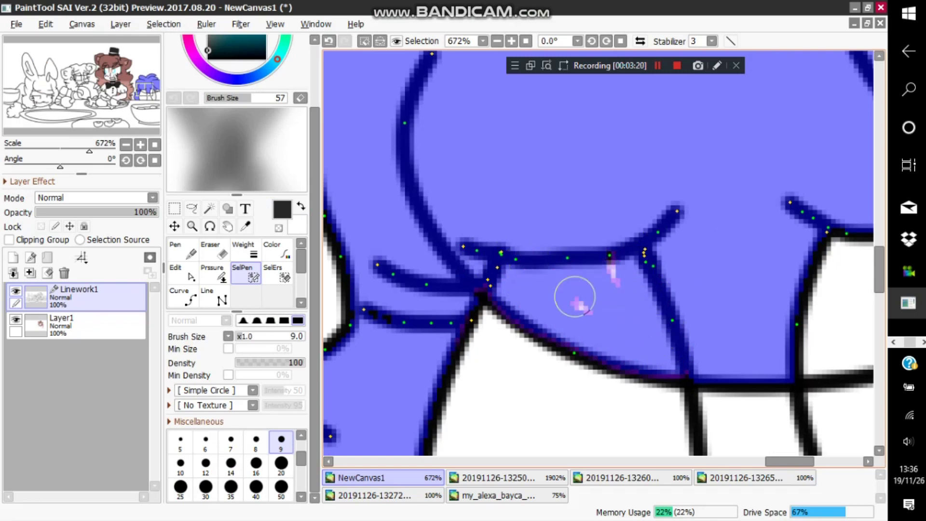
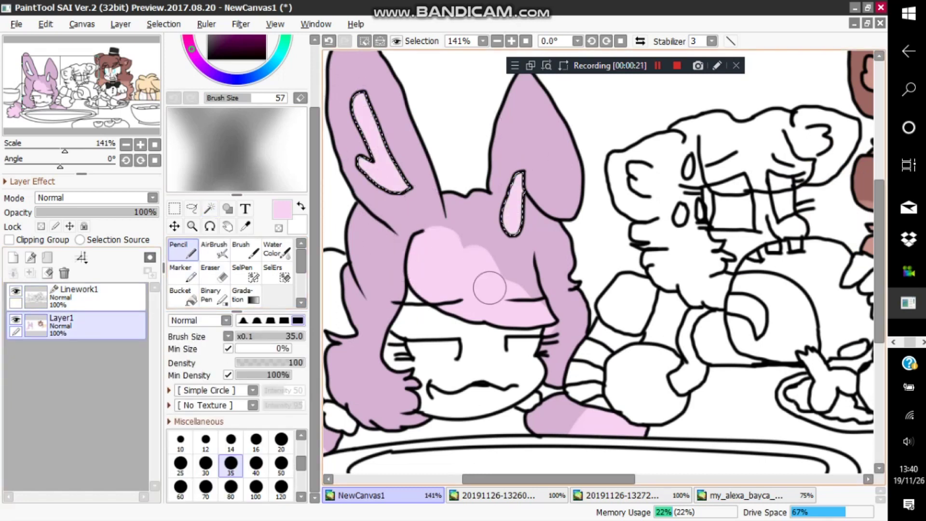
Step: Clear the inner-ear selection and select the rabbit's face on Linework1 with the Magic Wand
key(ctrl+d)
scroll(528, 357, down, 4)
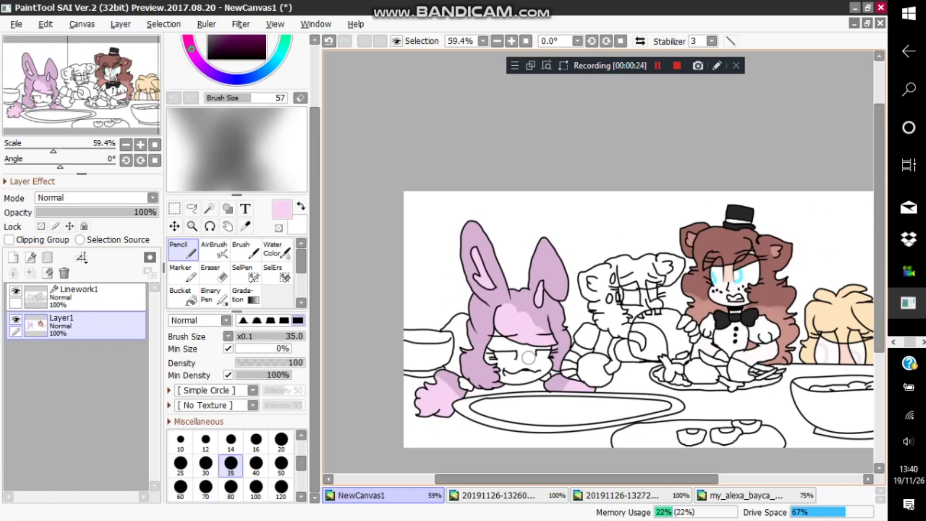
scroll(627, 421, down, 1)
scroll(394, 328, up, 5)
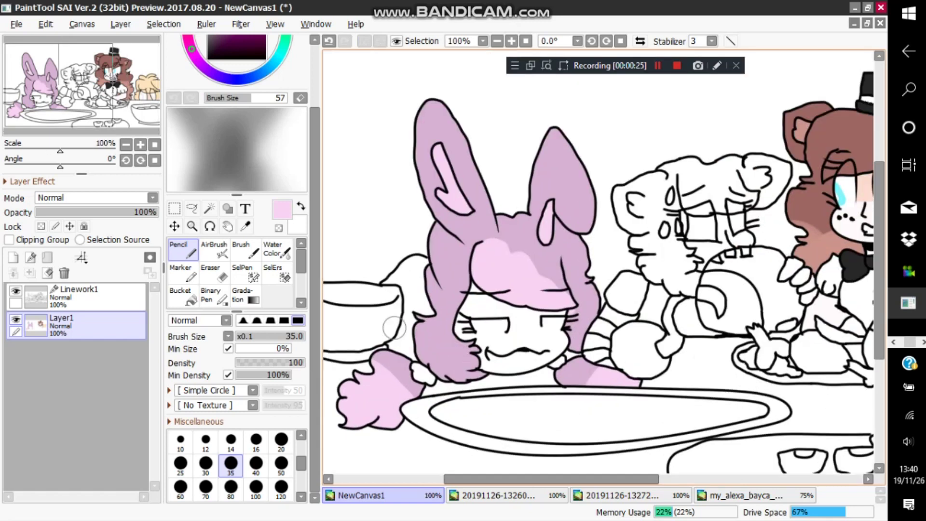
click(210, 208)
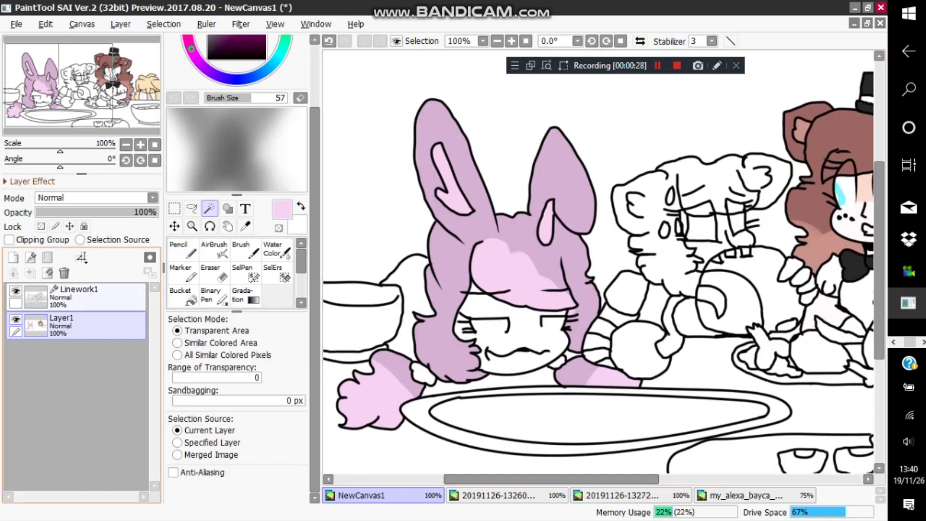
click(99, 297)
scroll(523, 342, up, 4)
click(523, 340)
scroll(379, 294, up, 4)
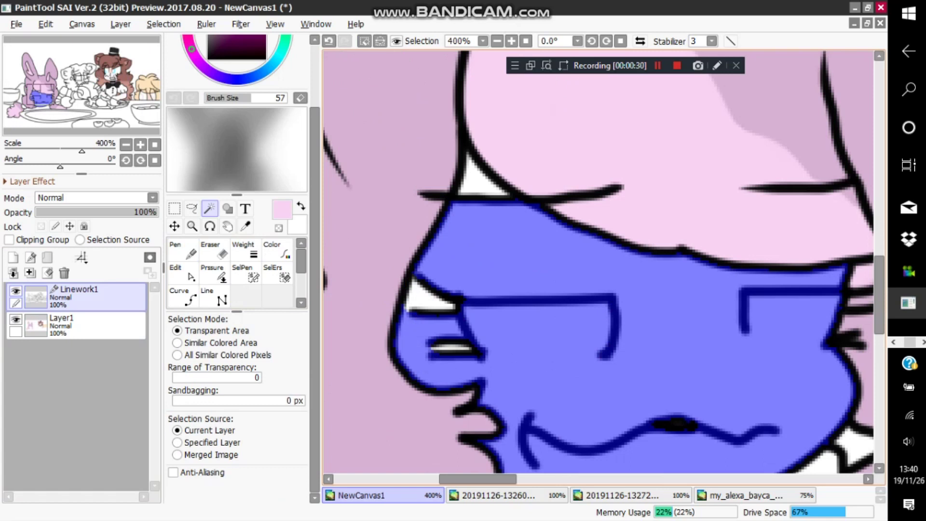
Step: Add the gaps around the rabbit's eyelashes and the corner under its fringe to the face selection, using the size 9 SelPen and Magic Wand
scroll(436, 360, up, 2)
click(239, 277)
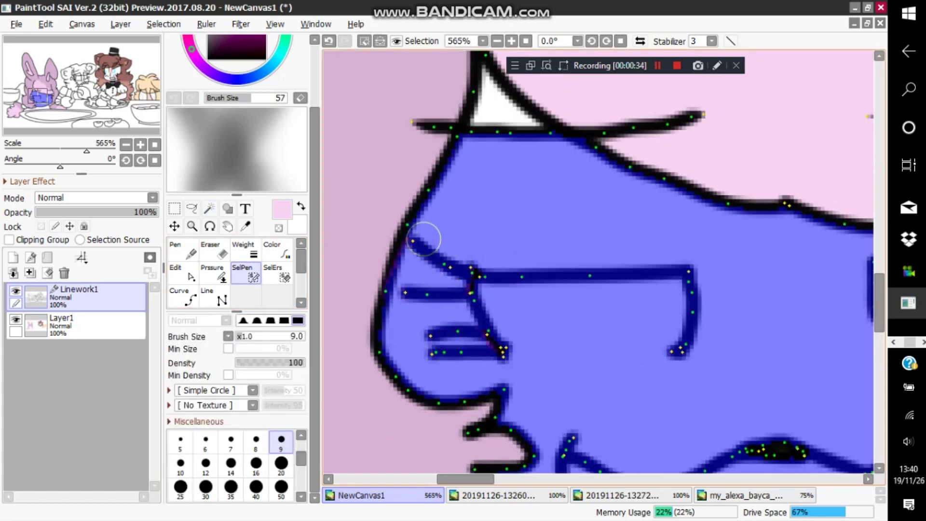
key(w)
click(497, 110)
scroll(497, 177, down, 6)
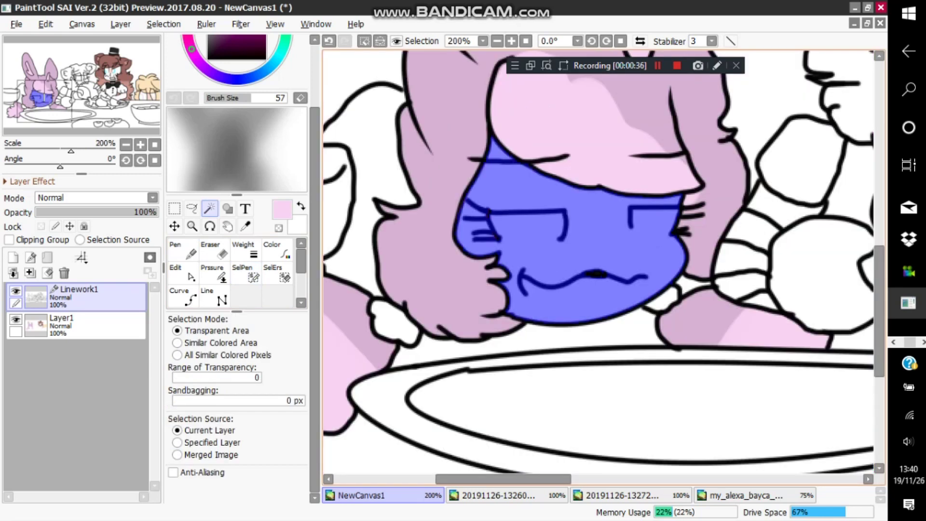
scroll(587, 251, down, 4)
scroll(570, 244, up, 4)
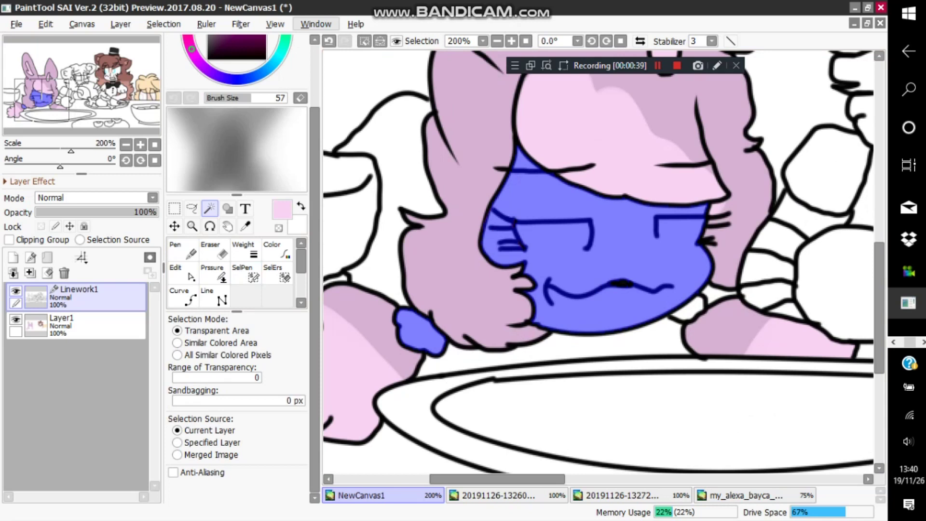
Step: Activate Layer1 with only the rabbit's face selected, undoing the wrist cuff selection, and pick the pale skin colour from the bear's face
click(104, 326)
key(ctrl+d)
key(i)
scroll(619, 297, down, 12)
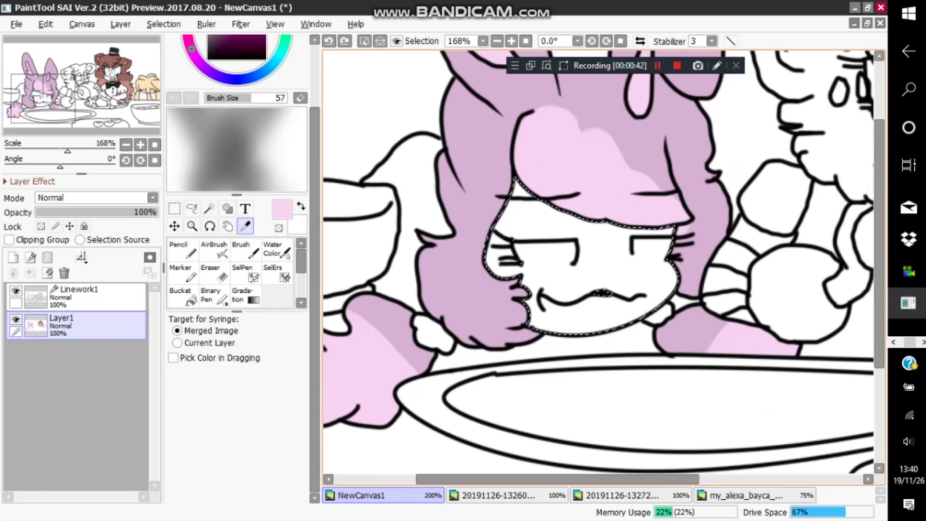
scroll(716, 265, up, 12)
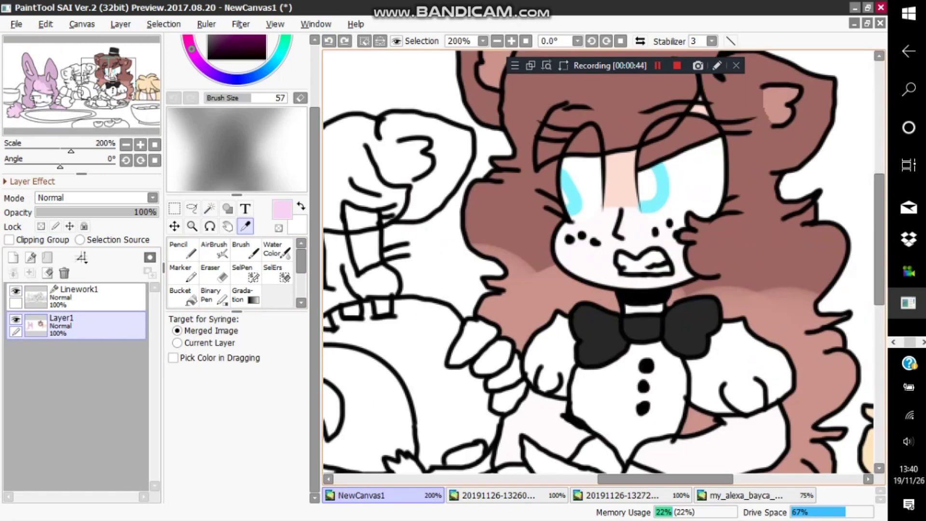
click(612, 265)
scroll(612, 265, down, 12)
scroll(550, 292, up, 10)
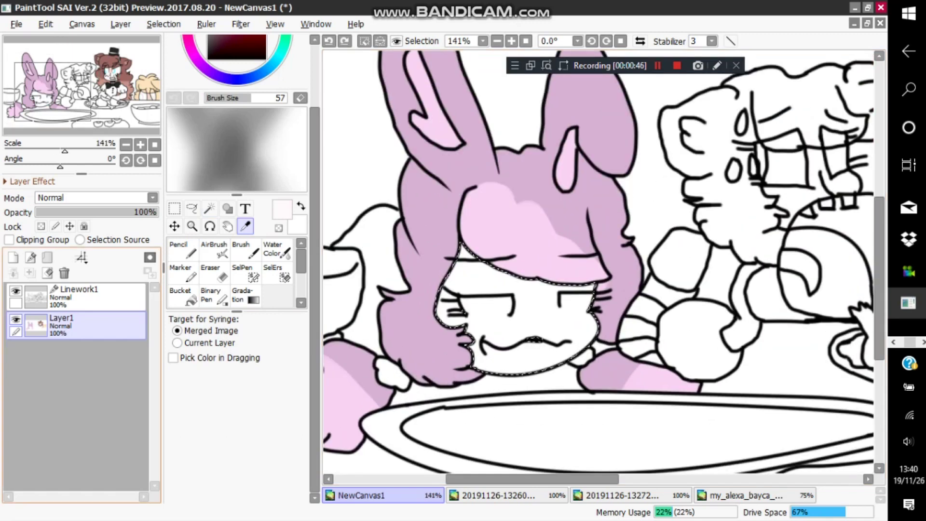
Step: Try covering the rabbit's face on Layer1 with black and then crimson, raising the Pencil size to 350
key(n)
scroll(232, 458, down, 1)
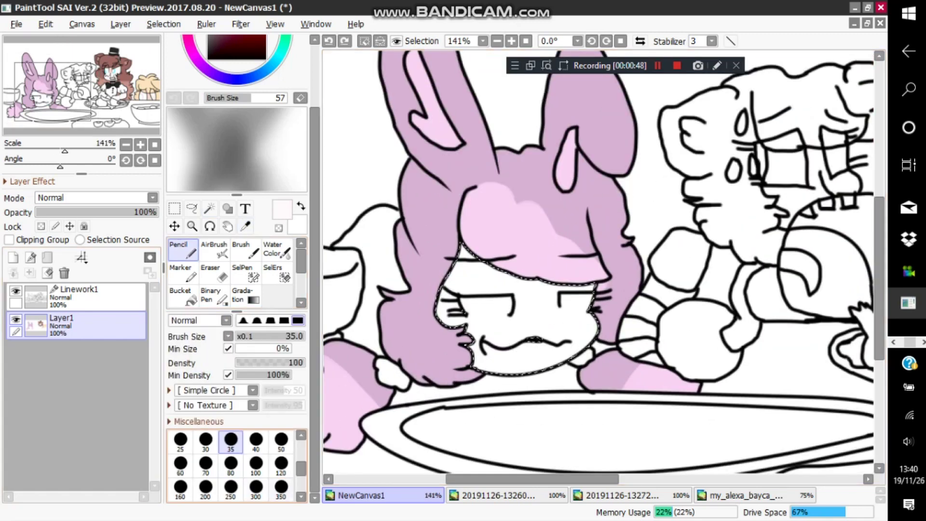
click(266, 58)
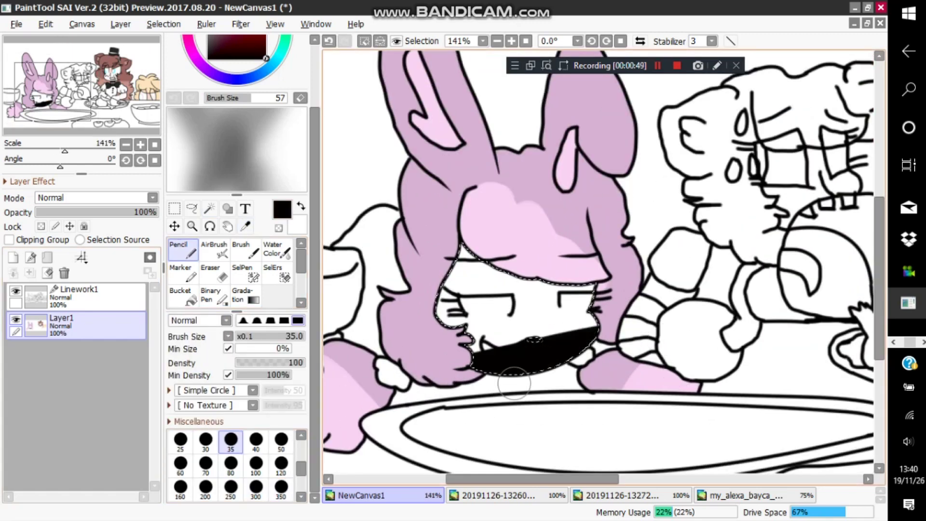
drag(266, 58, 266, 4)
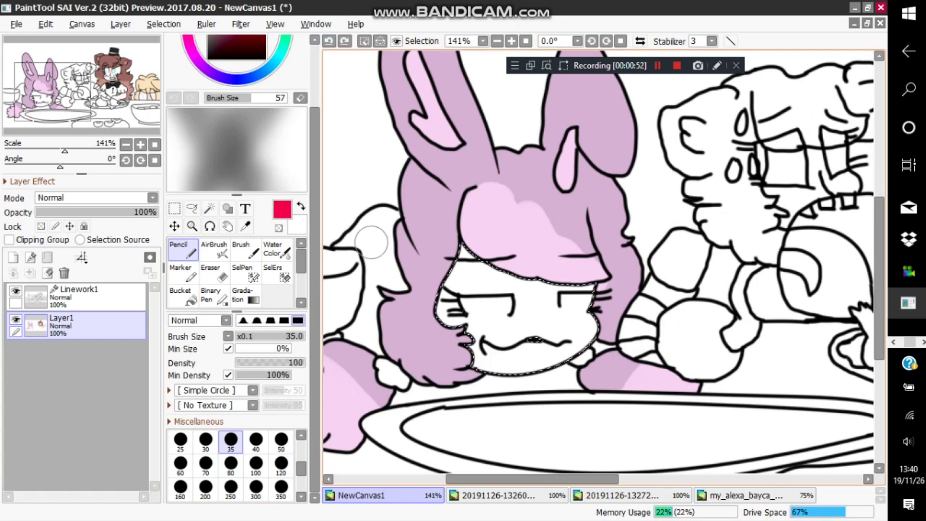
click(281, 491)
drag(490, 320, 670, 181)
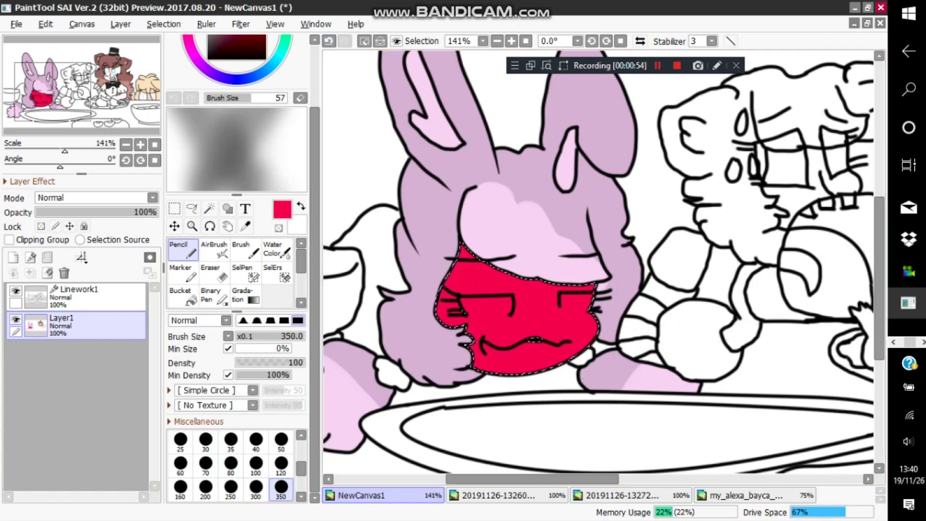
Step: Pick the bear's pale skin colour again and paint over the rabbit's whole face with the size 350 Pencil
click(245, 226)
scroll(516, 236, down, 5)
scroll(742, 234, up, 4)
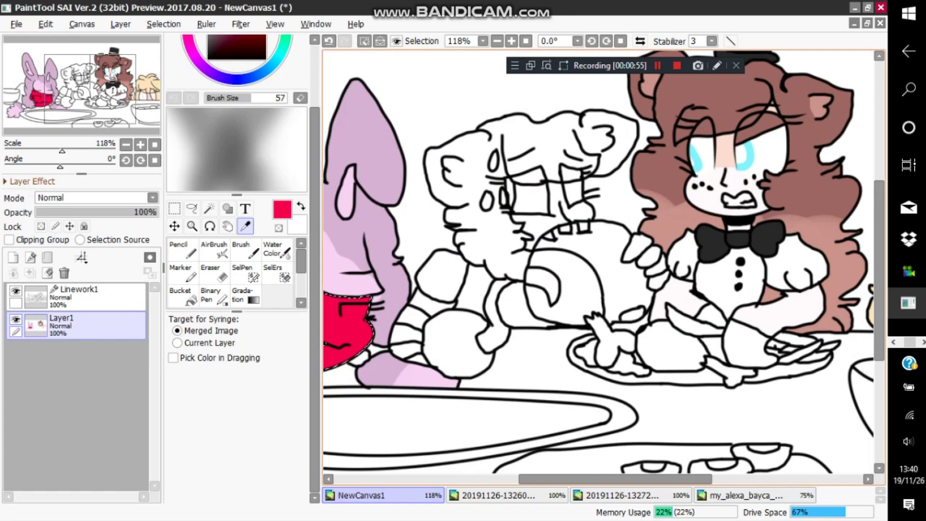
click(711, 199)
scroll(706, 217, down, 4)
scroll(540, 285, up, 7)
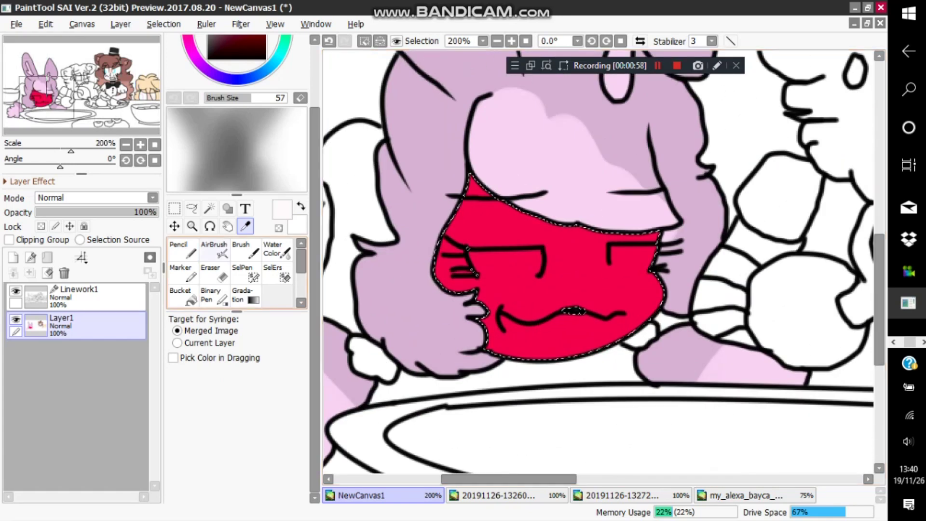
click(185, 251)
drag(562, 260, 837, 111)
scroll(452, 256, down, 10)
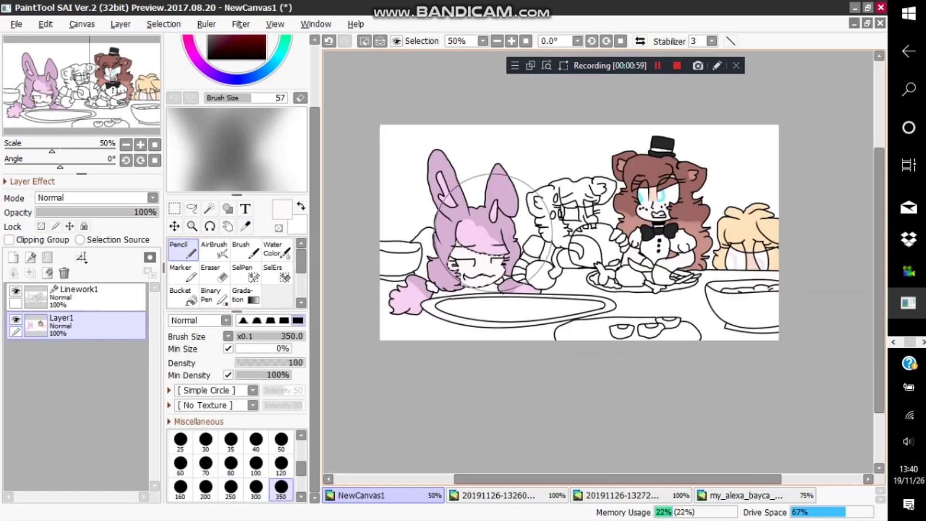
Step: Pick the peach colour from between the bear's eyes for use on the rabbit's face
scroll(545, 220, up, 20)
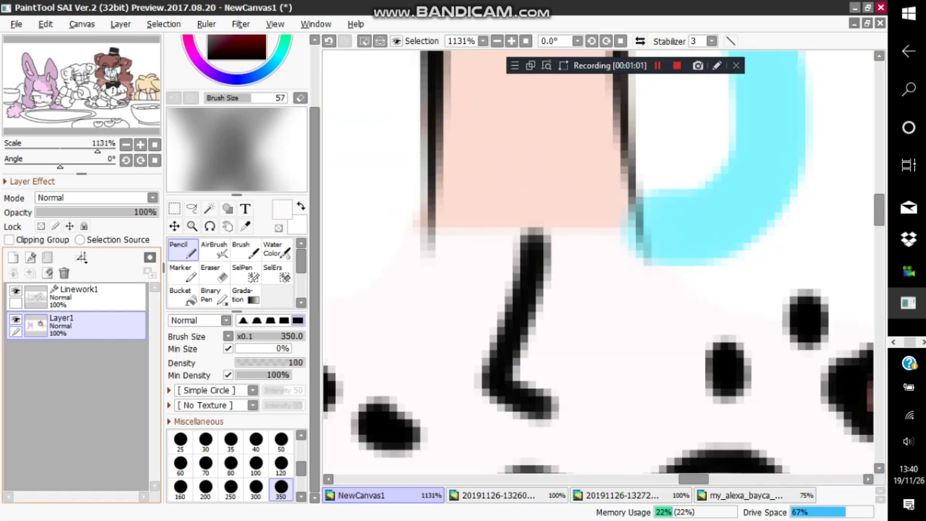
click(245, 227)
click(509, 179)
scroll(510, 180, down, 4)
scroll(507, 193, down, 5)
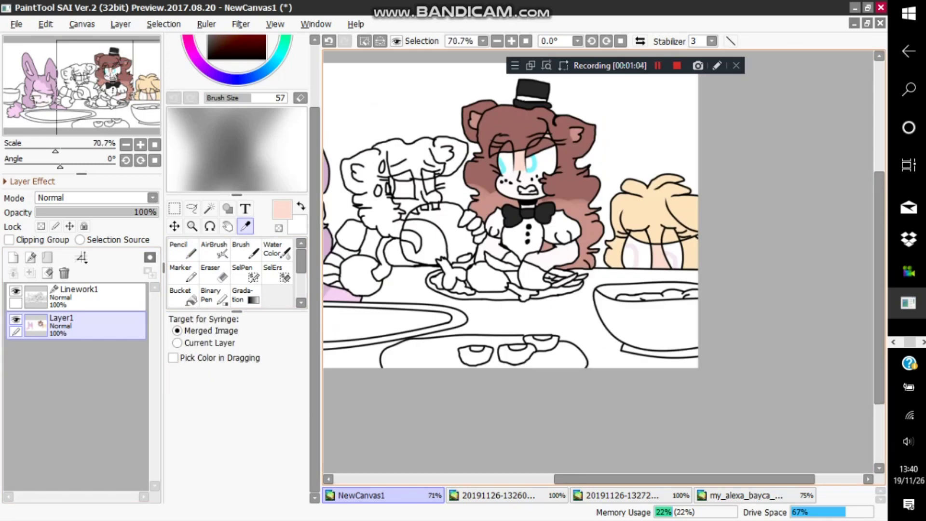
scroll(482, 193, up, 3)
scroll(588, 295, up, 4)
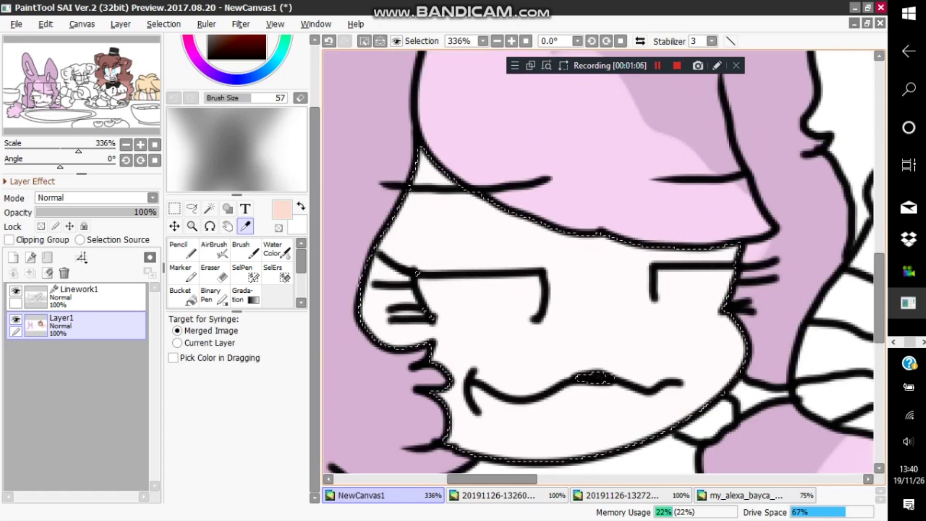
Step: Paint the upper half of the rabbit's face peach with the size 40 Pencil, undoing the first straight band and repainting it
key(n)
click(256, 439)
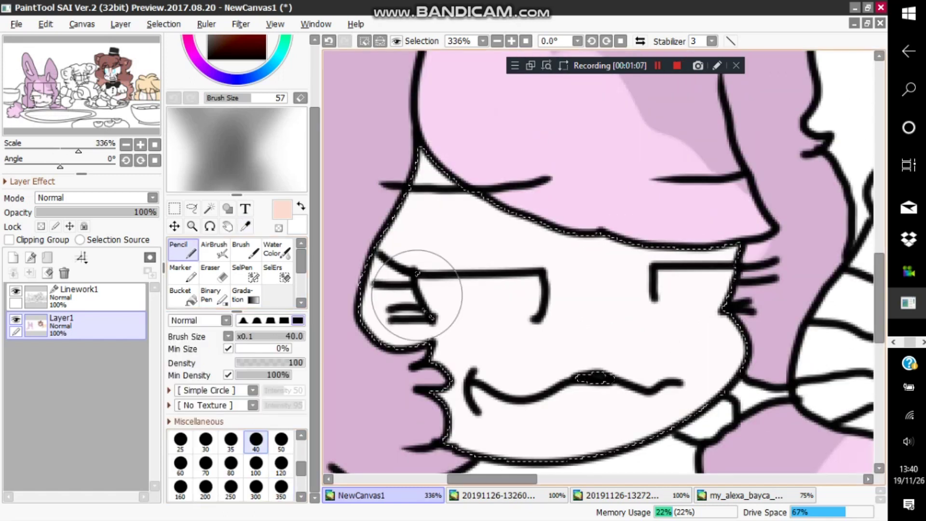
drag(333, 273, 859, 250)
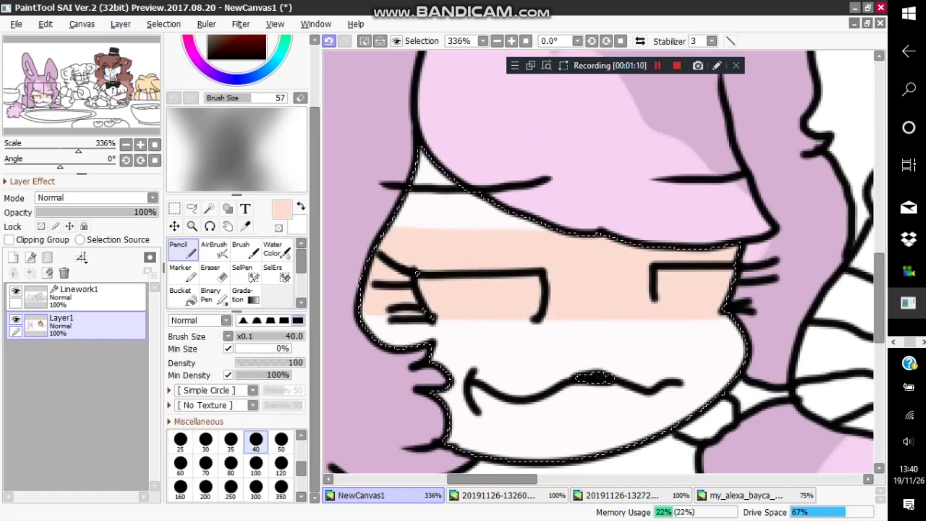
click(329, 41)
mouse_move(338, 281)
mouse_down()
mouse_move(859, 231)
mouse_move(278, 213)
mouse_up()
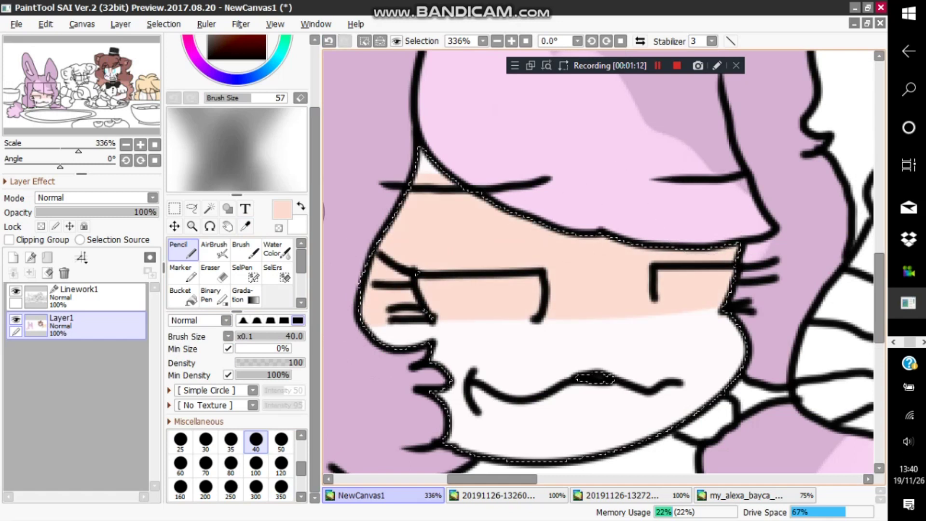
Step: Choose white, set the Pencil size to 10 and paint the inside of the rabbit's left-hand eye
scroll(475, 299, up, 3)
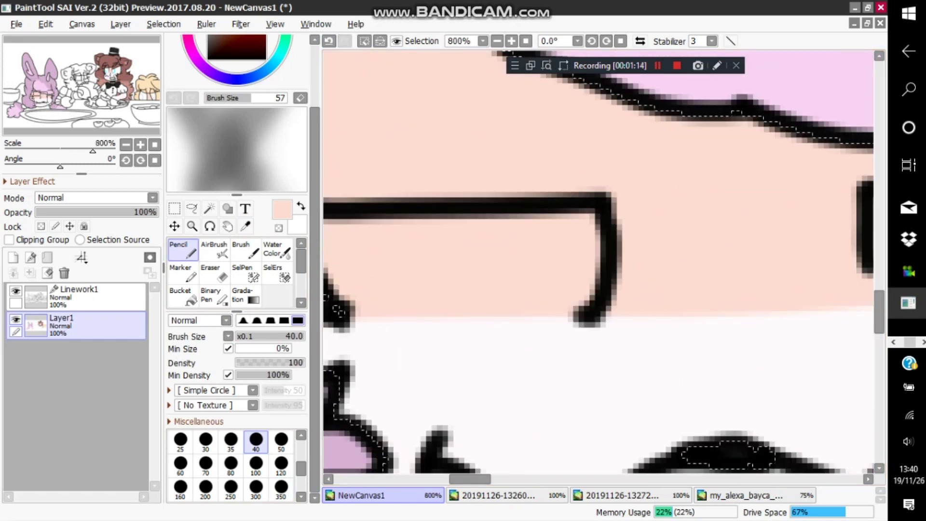
scroll(231, 78, up, 2)
click(208, 76)
click(255, 412)
drag(255, 411, 305, 412)
scroll(562, 335, down, 2)
scroll(493, 312, up, 2)
mouse_move(389, 316)
mouse_down()
mouse_move(351, 248)
mouse_move(558, 258)
mouse_up()
mouse_move(400, 262)
mouse_down()
mouse_move(554, 320)
mouse_move(621, 268)
mouse_move(415, 299)
mouse_up()
scroll(500, 259, up, 1)
scroll(499, 259, down, 2)
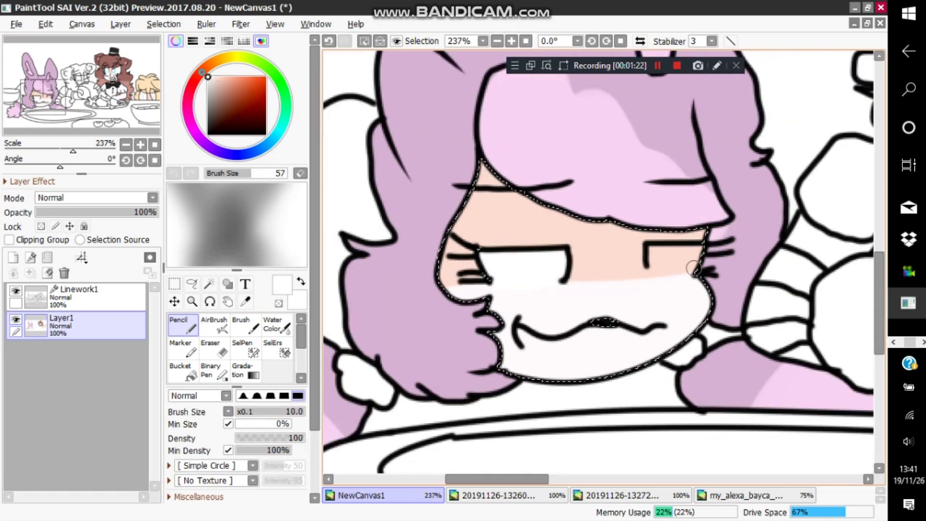
Step: Paint the inside of the rabbit's right-hand eye white with the size 10 Pencil
scroll(598, 256, up, 2)
mouse_move(598, 256)
mouse_down()
mouse_move(599, 213)
mouse_move(587, 206)
mouse_move(653, 285)
mouse_move(721, 270)
mouse_move(741, 216)
mouse_move(607, 213)
mouse_move(711, 252)
mouse_up()
scroll(652, 248, down, 6)
scroll(606, 252, down, 1)
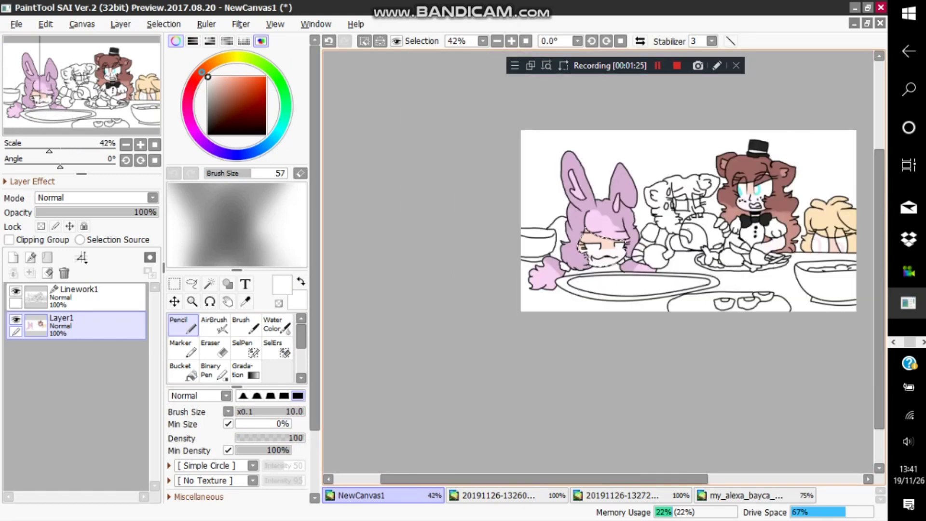
scroll(606, 252, up, 4)
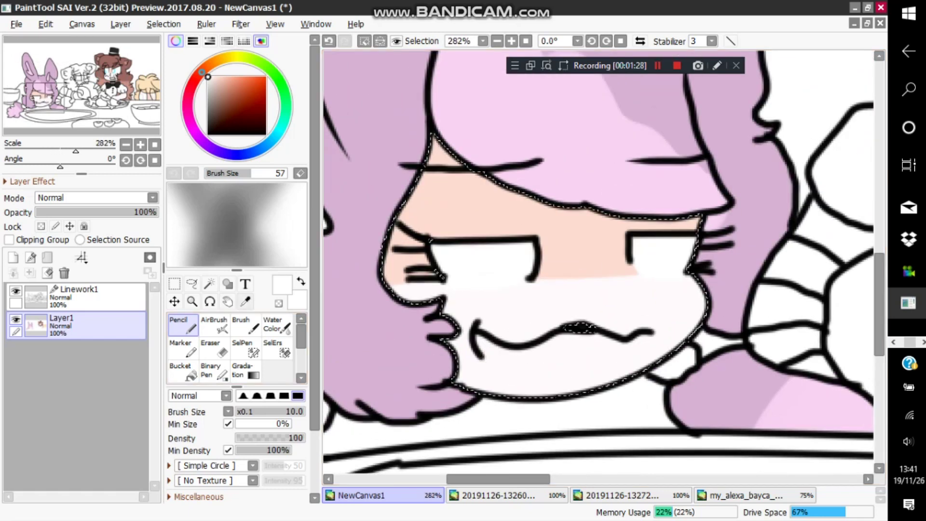
Step: Pick the pink eye colour from the Bonnie reference image 20191126-132606.JPG and return to NewCanvas1
click(245, 301)
click(506, 495)
scroll(482, 230, up, 3)
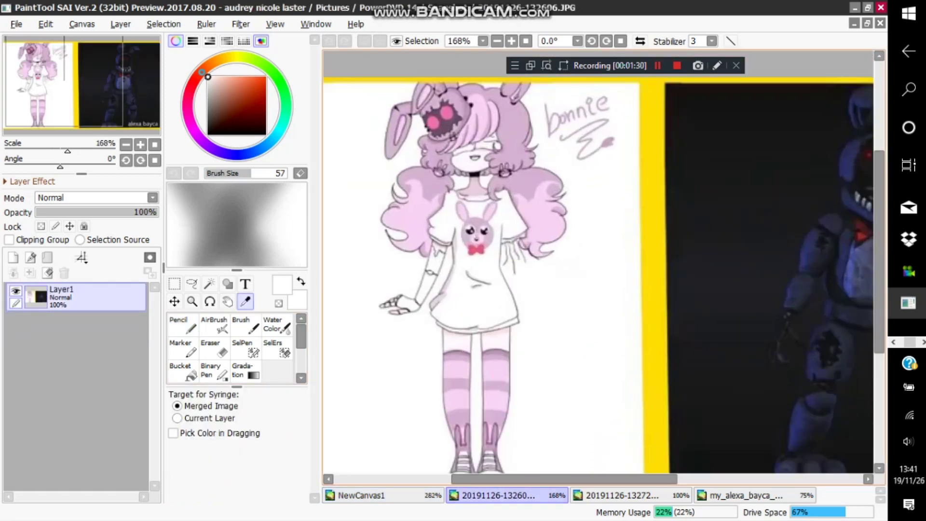
key(ctrl+Tab)
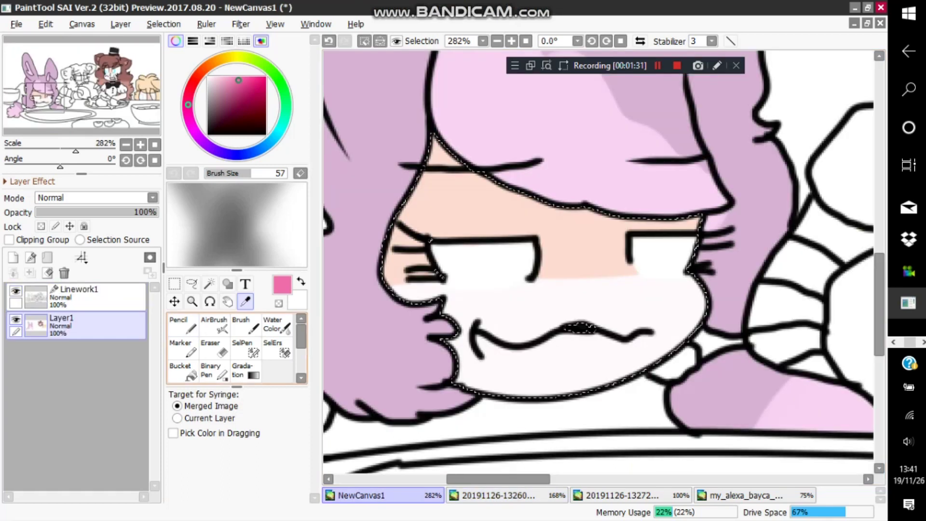
Step: Paint pink iris outlines in both of the rabbit's eyes with the Pencil at size 3.6
scroll(495, 310, up, 3)
scroll(495, 309, up, 1)
drag(276, 411, 260, 412)
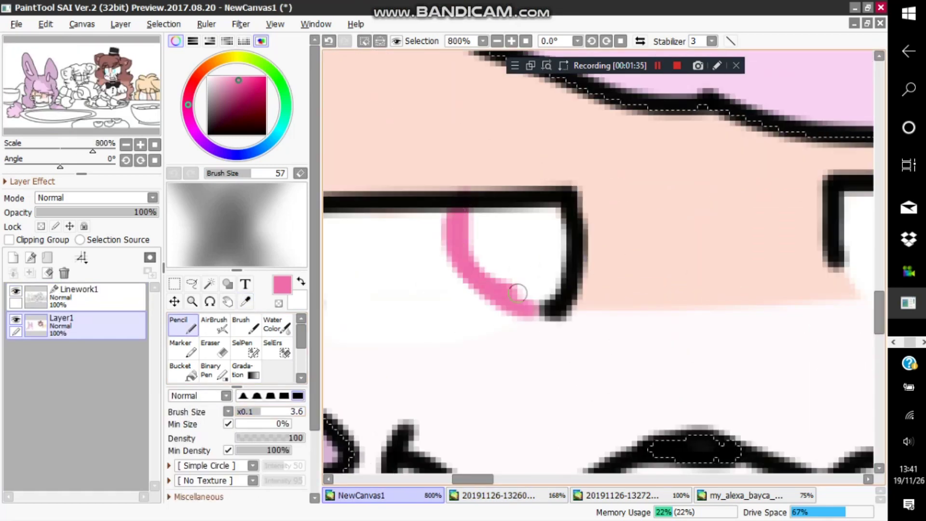
scroll(497, 262, up, 4)
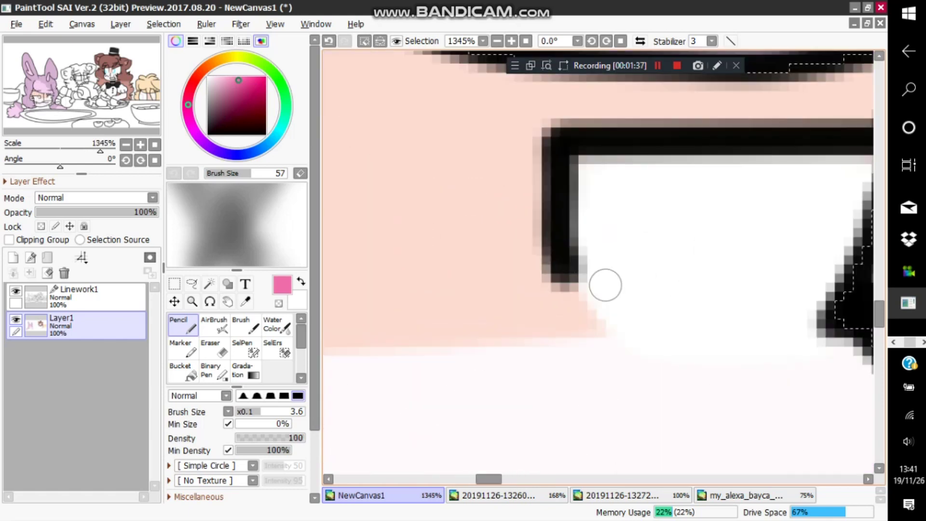
mouse_move(595, 293)
mouse_down()
mouse_move(712, 202)
mouse_move(706, 163)
mouse_move(664, 273)
mouse_up()
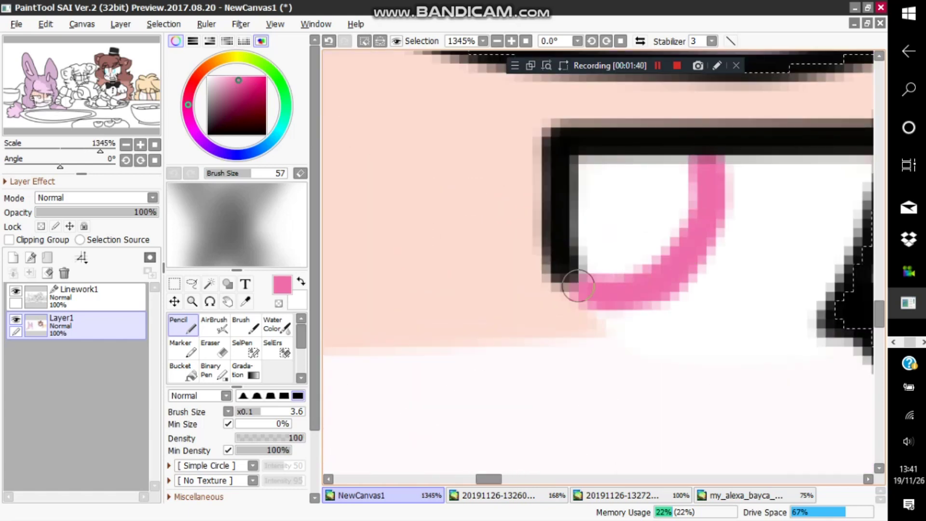
scroll(633, 253, down, 18)
scroll(561, 303, up, 5)
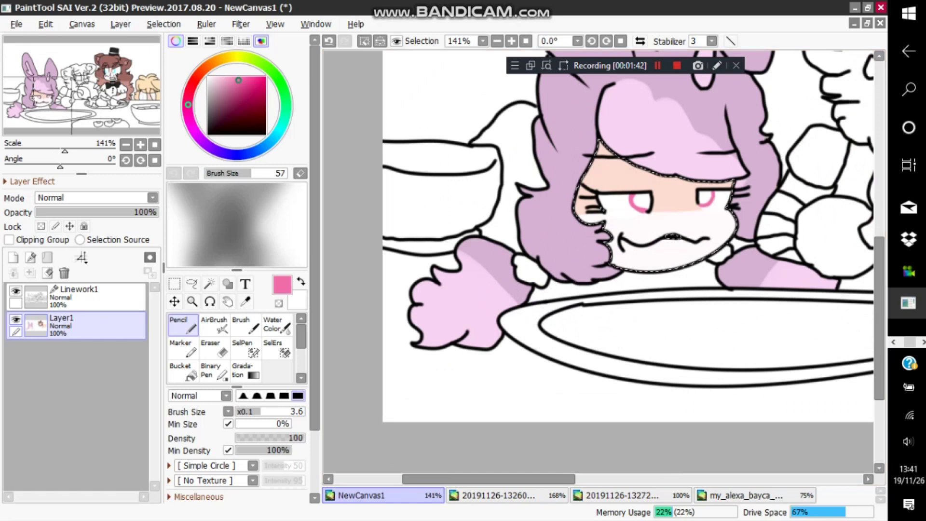
Step: Clear the face selection and select the rabbit's two hair ties from the Linework1 layer with the Magic Wand
click(364, 41)
drag(633, 253, 560, 246)
click(87, 297)
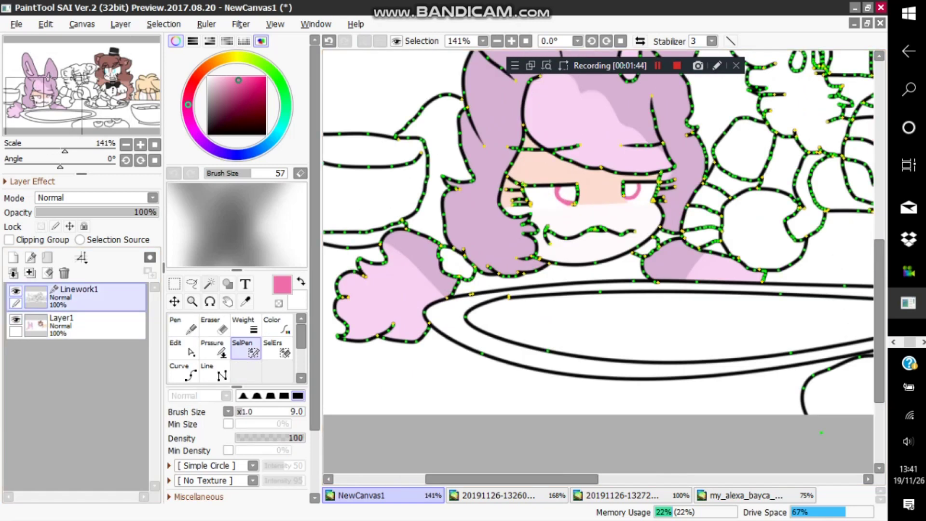
key(w)
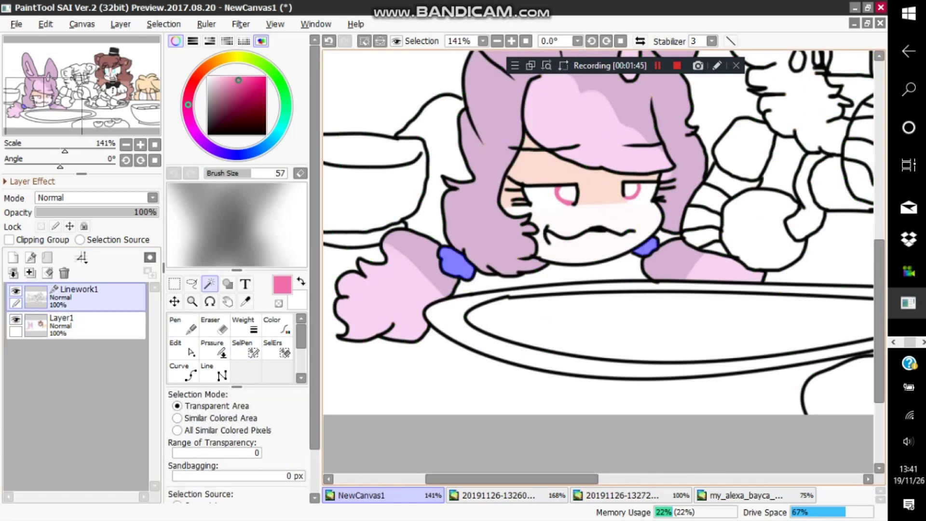
Step: Fill both hair ties pink on Layer1 with the Pencil at size 350, and clear the selection
click(87, 326)
click(183, 325)
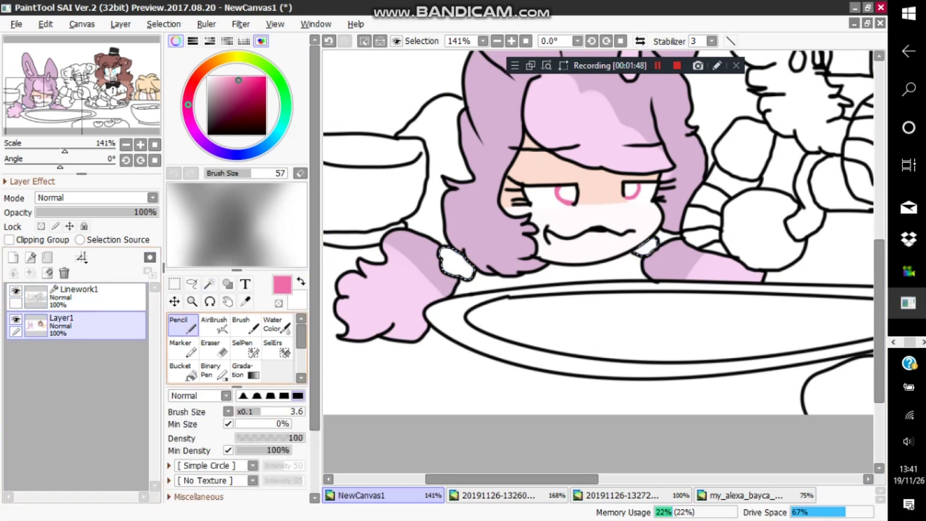
drag(314, 337, 314, 406)
click(281, 490)
mouse_move(499, 317)
mouse_down()
mouse_move(632, 212)
mouse_move(458, 107)
mouse_up()
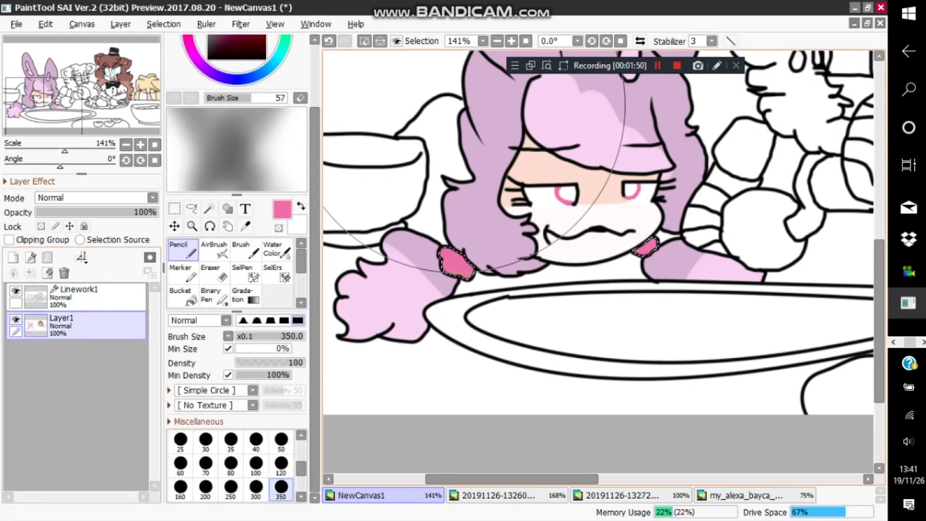
click(364, 41)
Step: Close the Bonnie reference image 20191126-132606.JPG and the last reference image in the row of open files
scroll(454, 176, down, 10)
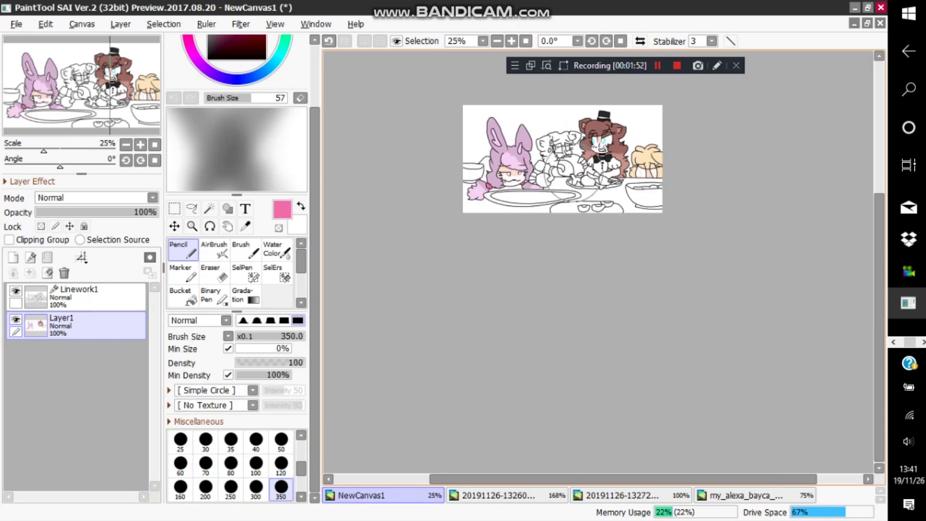
scroll(545, 147, up, 8)
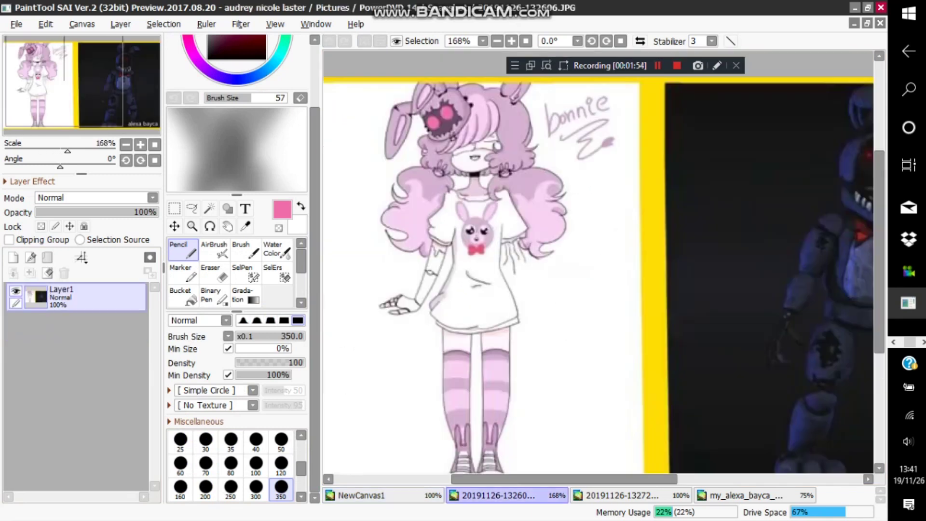
right_click(537, 495)
click(559, 459)
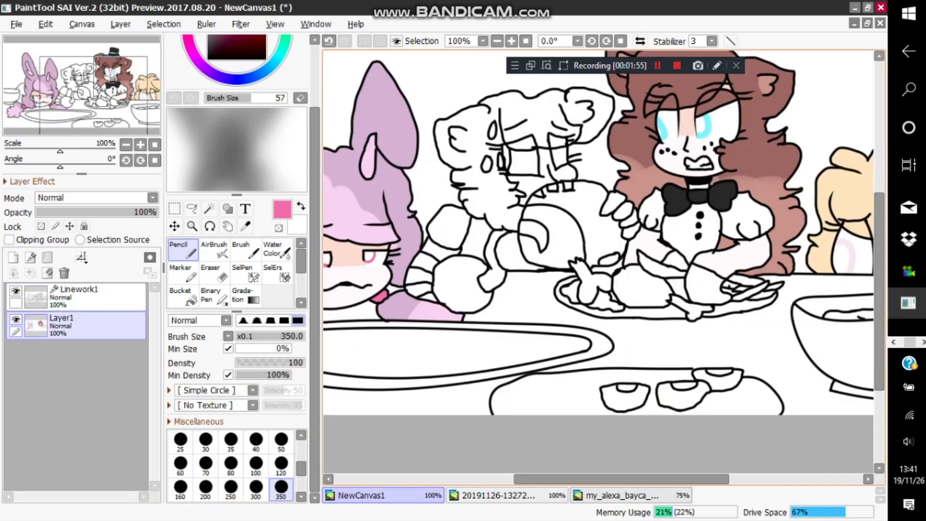
click(622, 495)
right_click(676, 495)
click(695, 459)
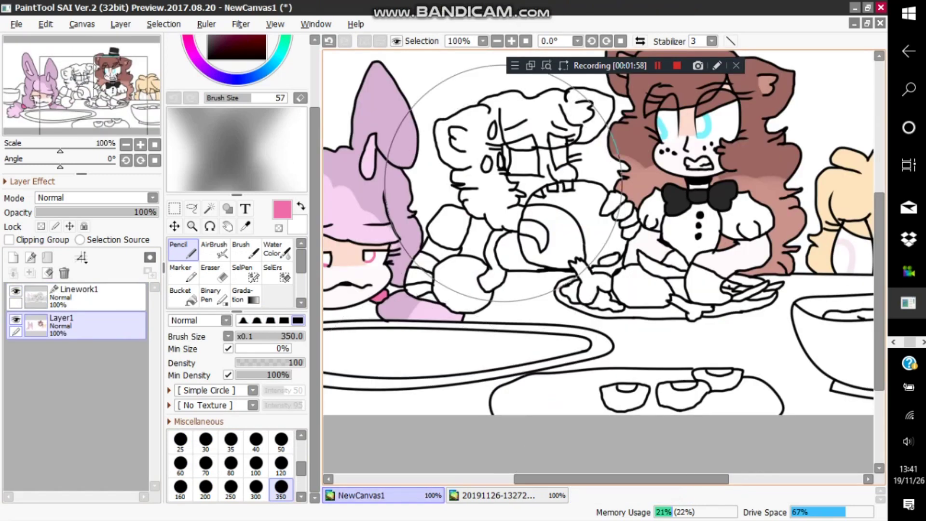
Step: Change the painting colour to light green for the rabbit's face
scroll(504, 183, down, 6)
scroll(516, 227, up, 6)
scroll(482, 193, down, 2)
scroll(333, 357, up, 2)
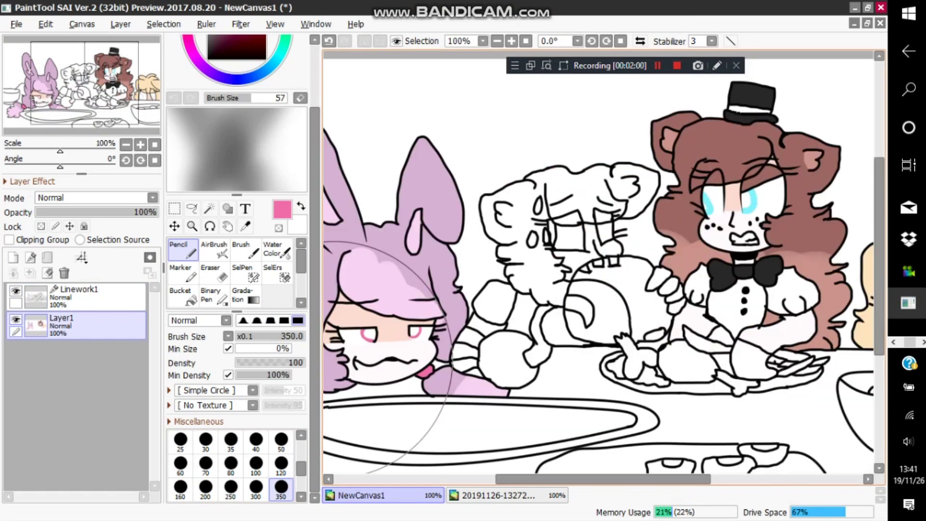
scroll(330, 376, up, 1)
scroll(237, 217, up, 3)
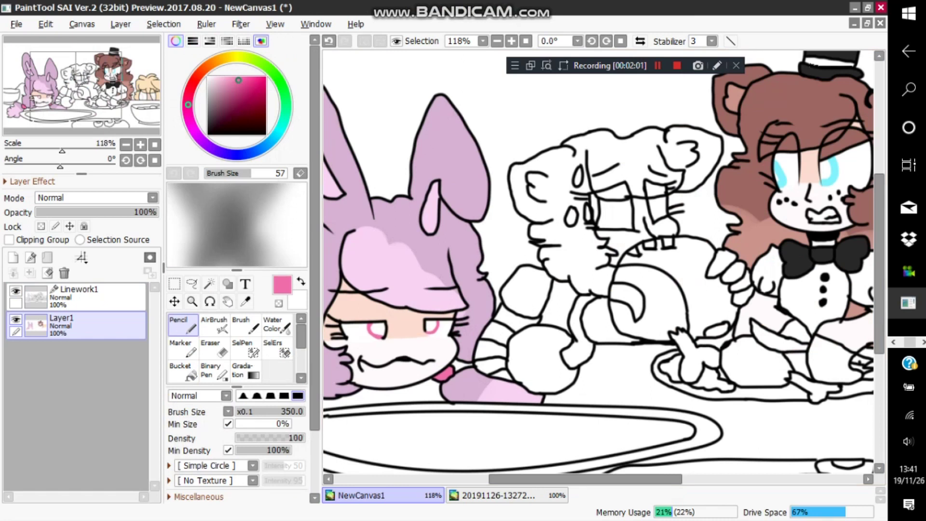
click(280, 83)
Step: Try painting green vertical streaks down the rabbit's face with the Pencil at size 9.6, and undo them
drag(288, 412, 278, 412)
drag(343, 372, 404, 349)
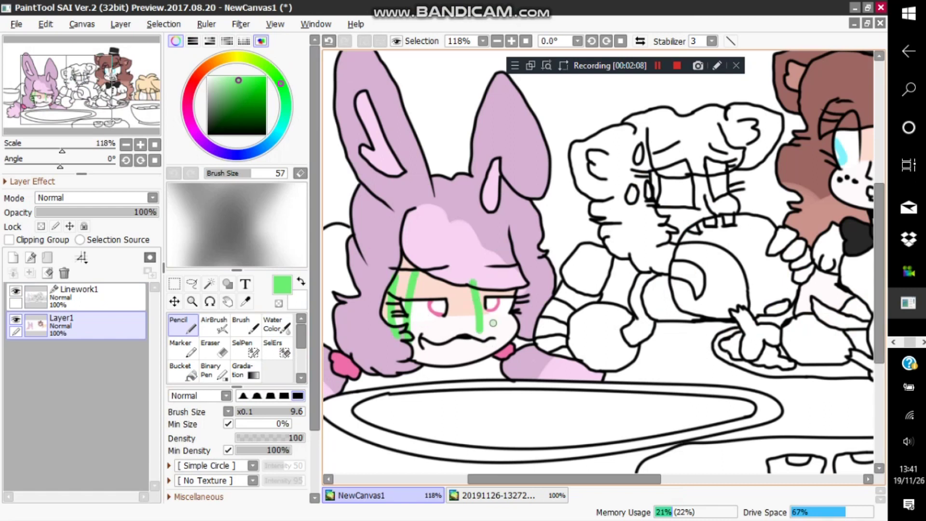
scroll(425, 274, up, 3)
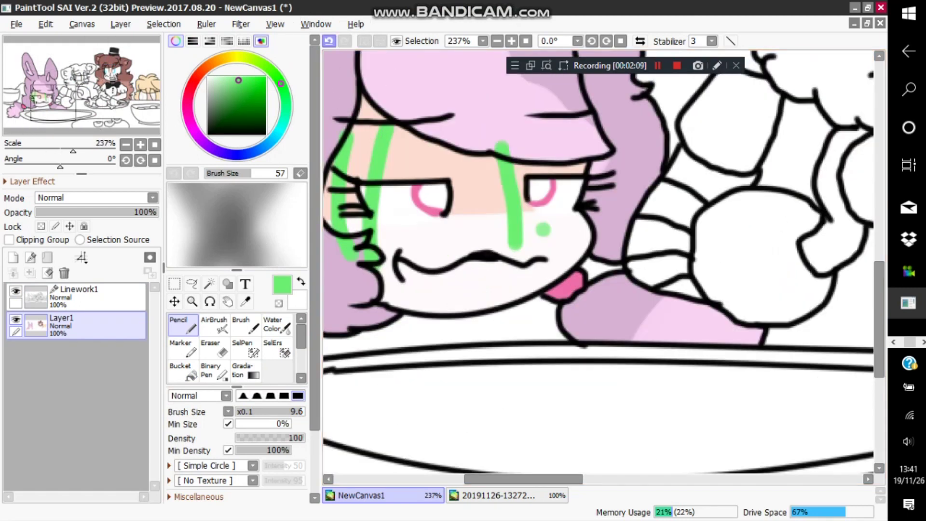
click(329, 41)
click(329, 41)
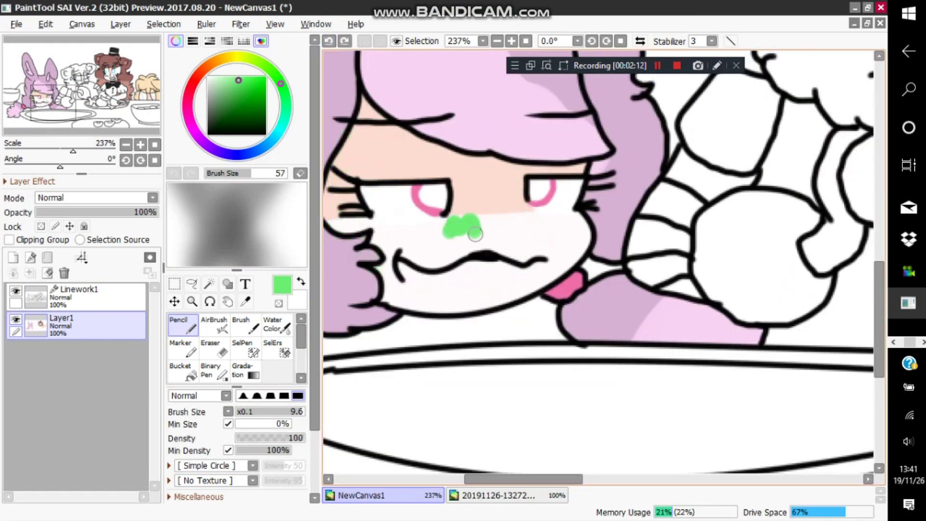
Step: Try painting a green patch between the rabbit's eyes and mouth with the Pencil, and undo it
drag(510, 237, 513, 238)
scroll(507, 239, down, 13)
scroll(504, 241, up, 13)
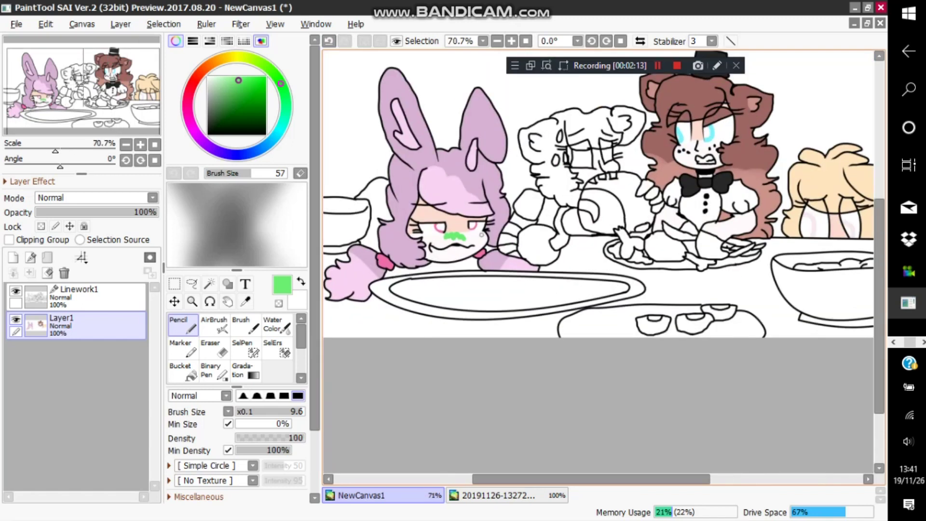
click(329, 40)
Step: Airbrush soft green blush onto both of the rabbit's cheeks at brush size 34, undoing a first stroke made at size 100
scroll(361, 217, up, 3)
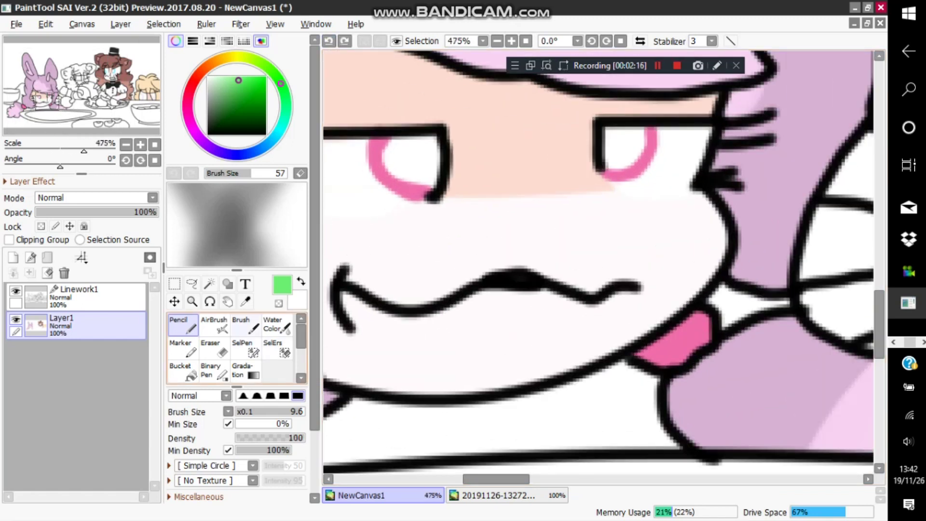
click(213, 325)
drag(441, 263, 438, 217)
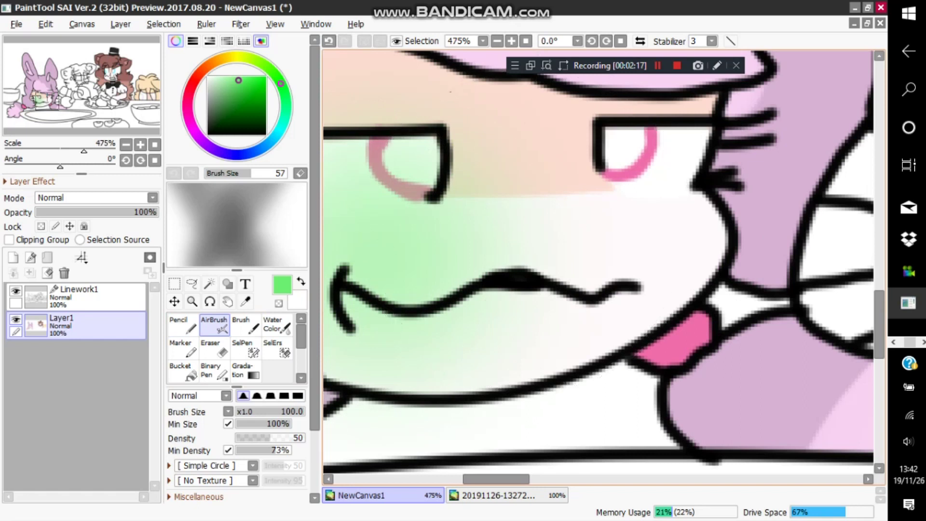
click(329, 40)
drag(305, 411, 259, 412)
drag(328, 270, 372, 273)
scroll(714, 251, down, 5)
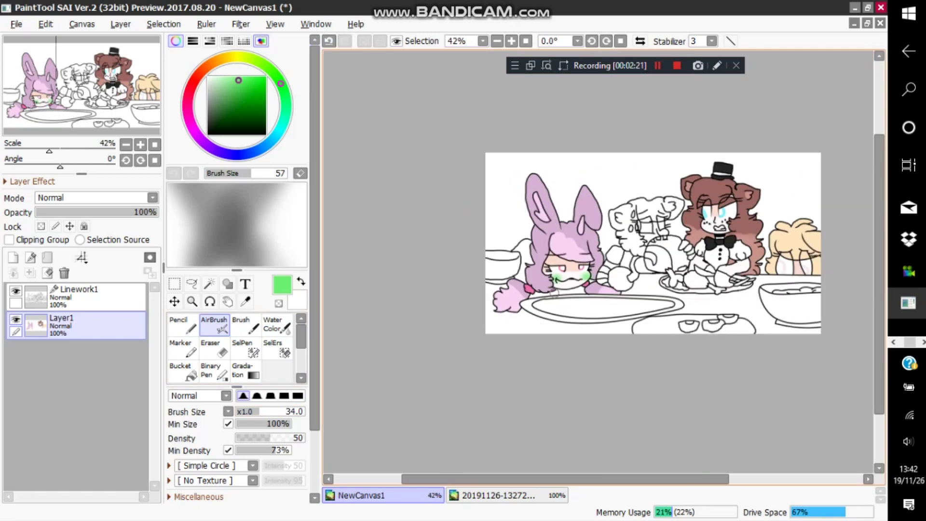
Step: Select the hair and ears of the uncoloured middle character from the Linework1 layer with the Magic Wand
scroll(711, 253, up, 1)
scroll(711, 253, up, 3)
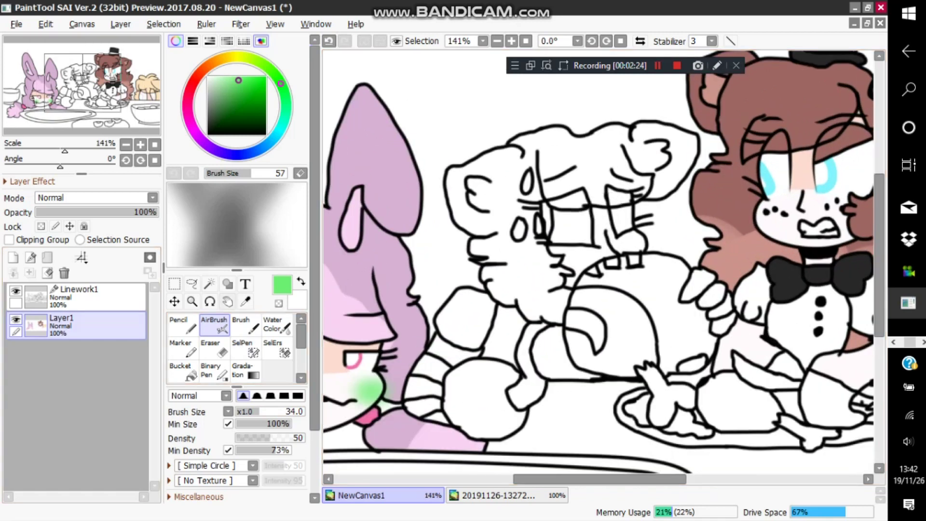
click(209, 283)
click(106, 297)
scroll(402, 193, up, 4)
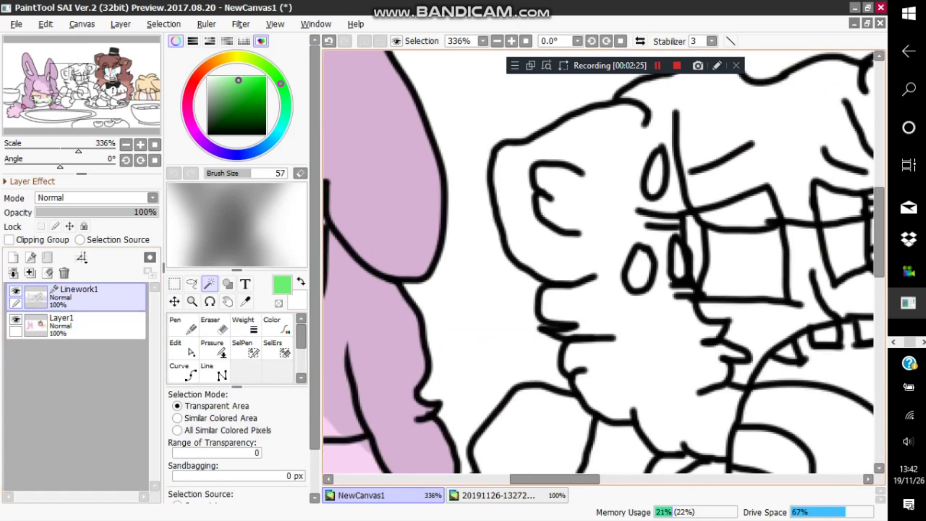
scroll(554, 237, down, 4)
scroll(661, 232, up, 4)
click(603, 144)
scroll(588, 121, down, 4)
scroll(588, 141, up, 9)
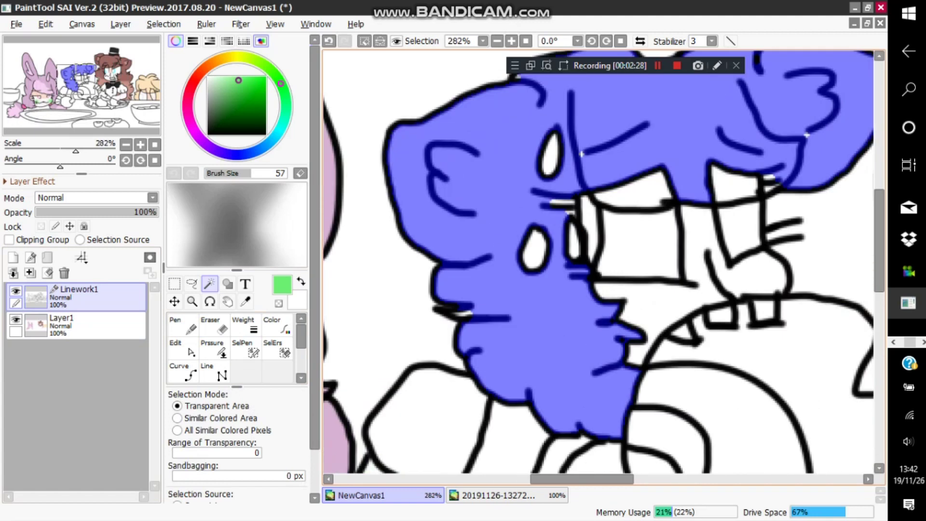
Step: Fill the selection gaps around the middle character's left-hand lashes and extend it over that eyelid with SelPen
click(246, 348)
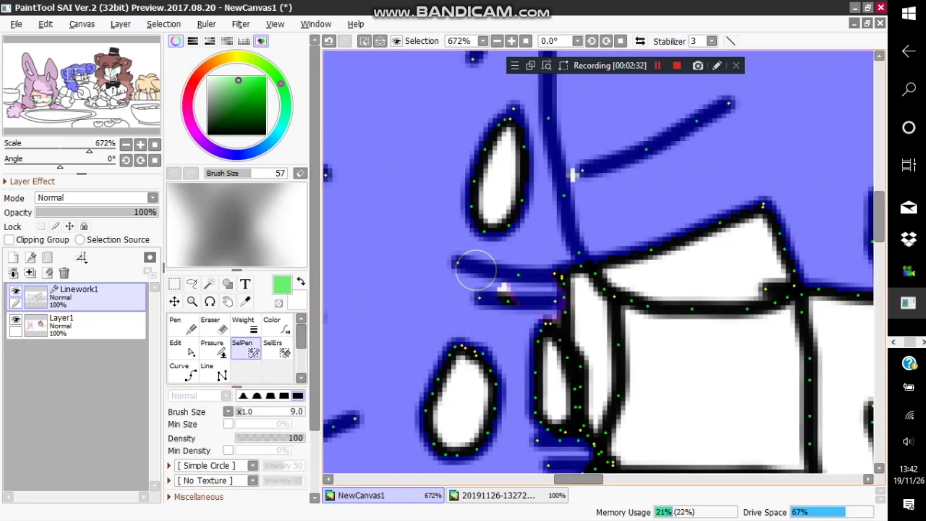
scroll(591, 189, up, 2)
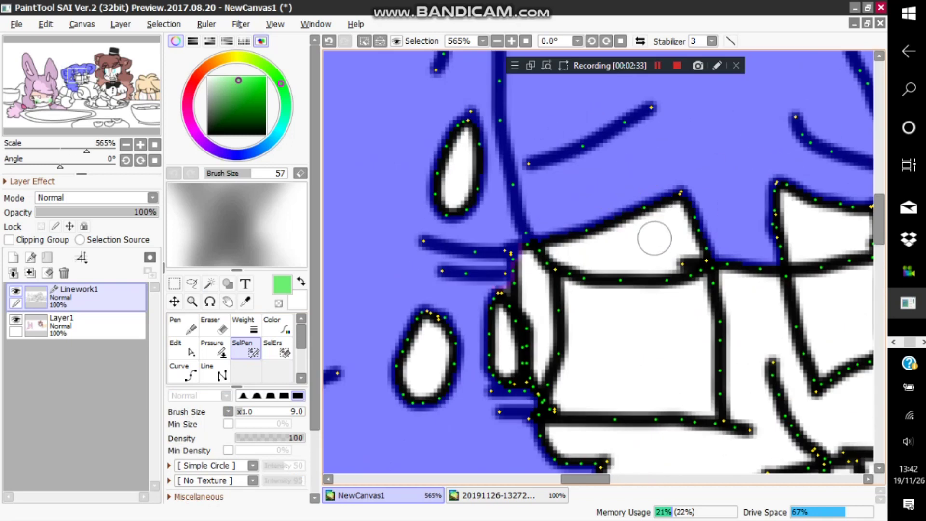
mouse_move(476, 245)
mouse_down()
mouse_move(566, 281)
mouse_move(691, 278)
mouse_move(754, 206)
mouse_move(582, 207)
mouse_move(576, 178)
mouse_move(547, 249)
mouse_up()
scroll(648, 247, down, 7)
Step: Extend the hair selection over the middle character's right-hand eyelid and the lash gaps beside it with SelPen
drag(743, 246, 456, 261)
scroll(456, 258, up, 4)
scroll(504, 240, up, 1)
mouse_move(535, 254)
mouse_down()
mouse_move(343, 264)
mouse_move(396, 227)
mouse_move(504, 256)
mouse_up()
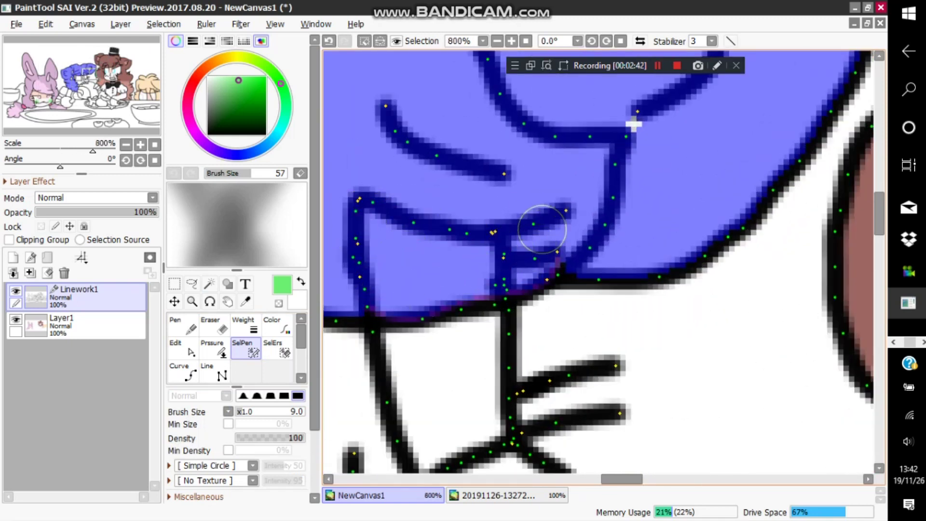
scroll(618, 193, up, 1)
scroll(555, 186, down, 14)
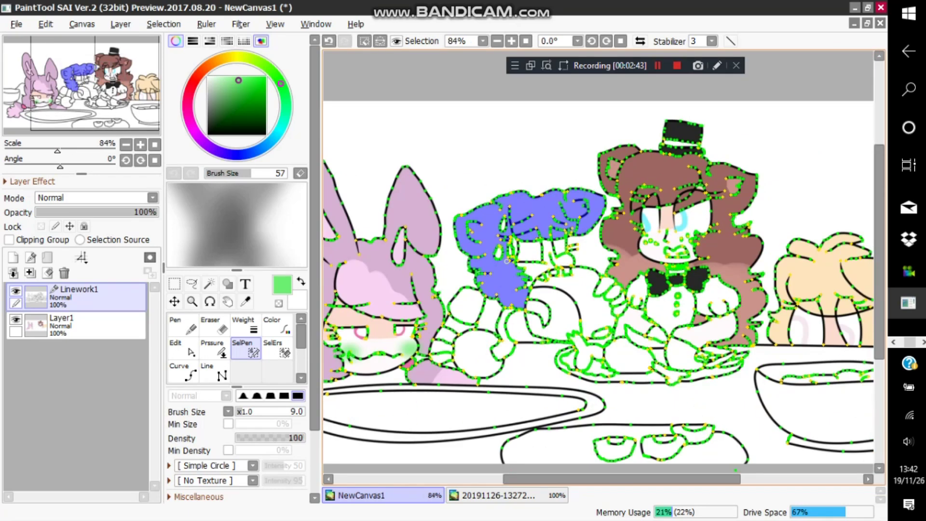
scroll(555, 187, up, 4)
scroll(525, 243, down, 2)
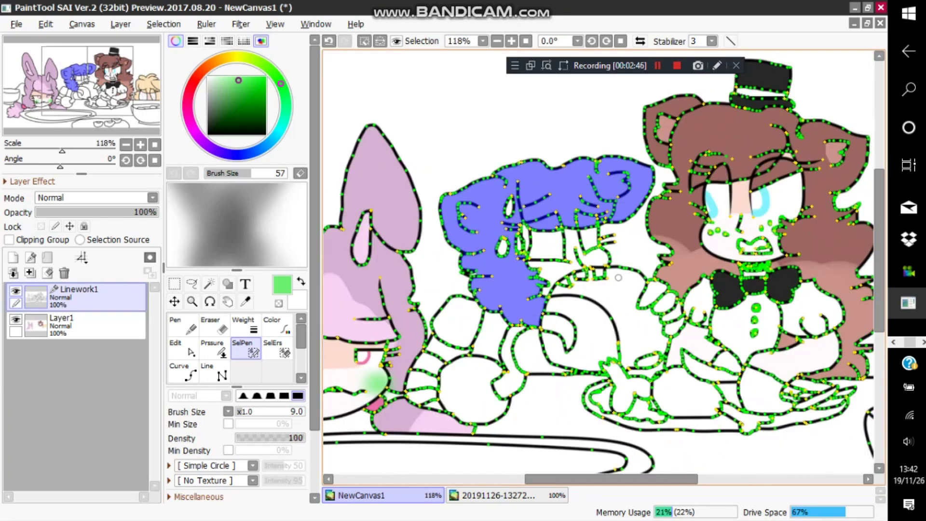
scroll(618, 278, up, 2)
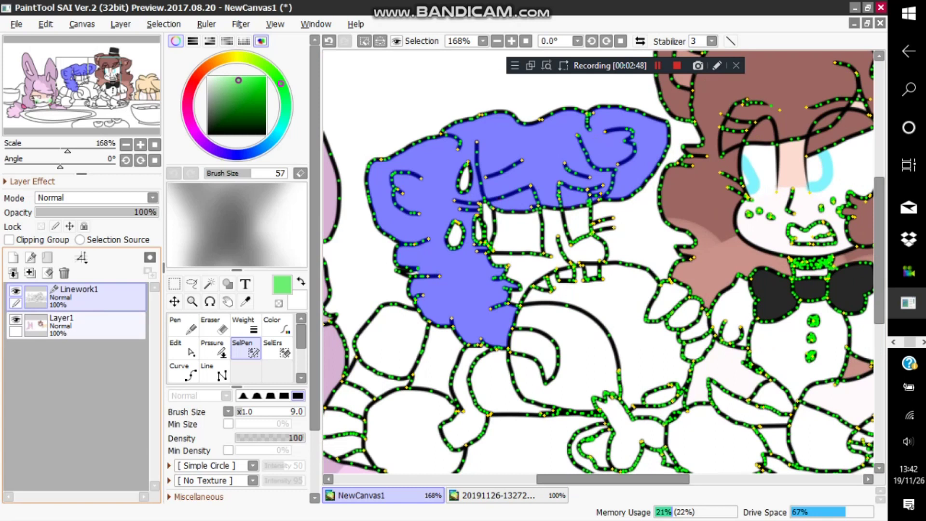
Step: Activate Layer1, pick the coral red hair colour from the Foxy reference image 20191126-132722.JPG and return to NewCanvas1
click(77, 324)
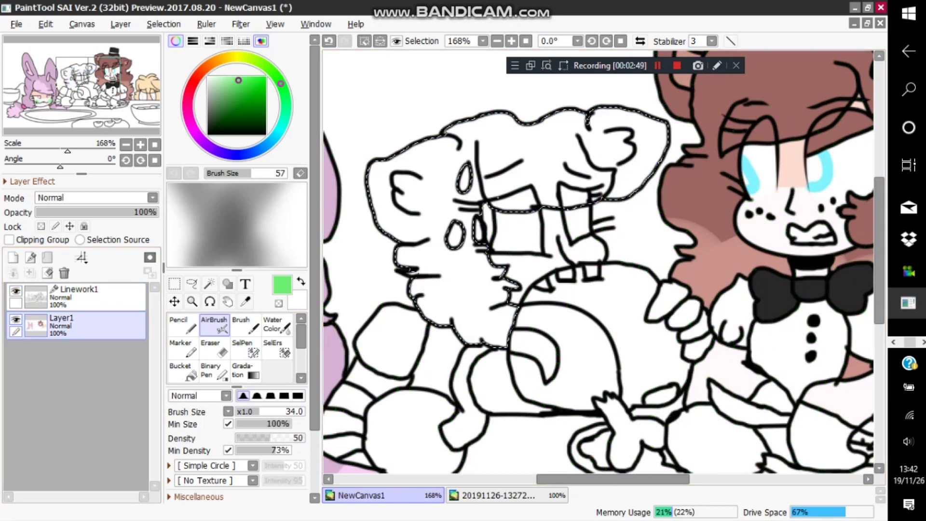
click(499, 495)
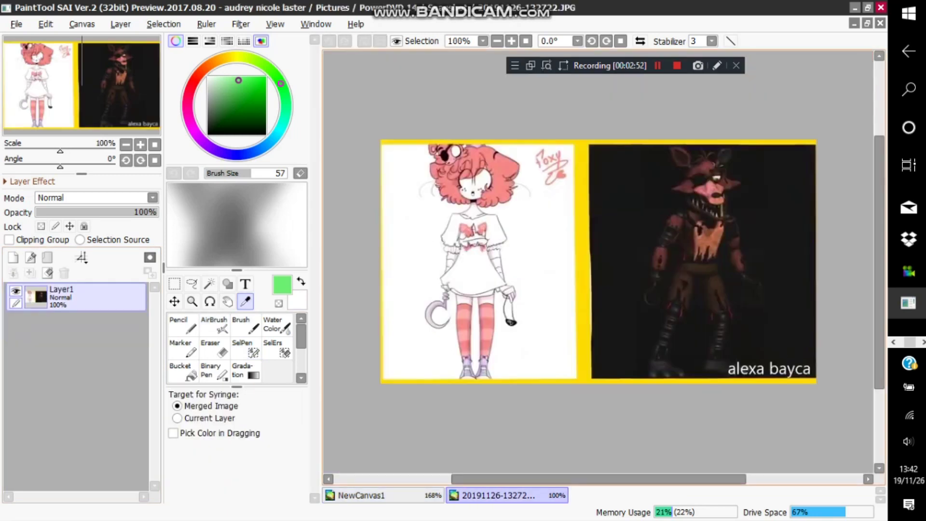
click(501, 185)
click(381, 496)
Step: Fill the middle character's selected hair and ears coral red with the Pencil at size 350
click(183, 325)
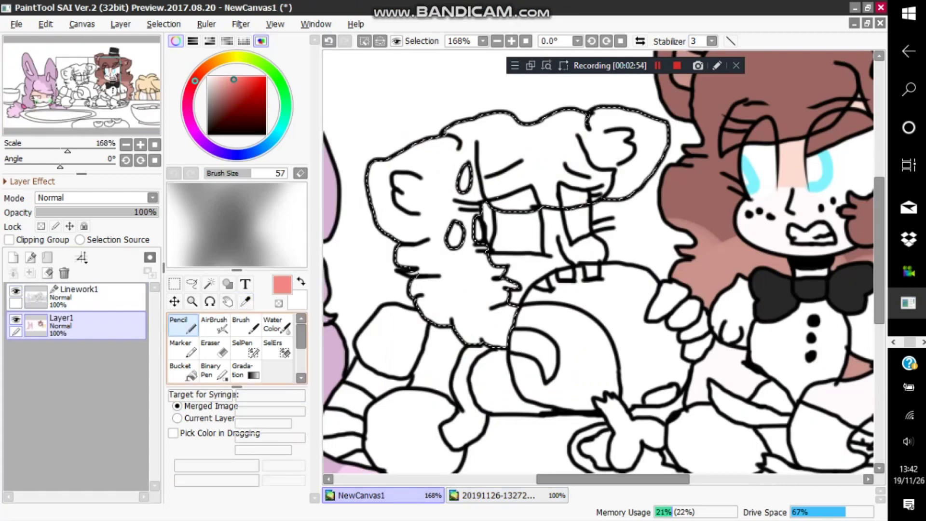
drag(315, 332, 315, 395)
click(280, 487)
drag(555, 203, 345, 221)
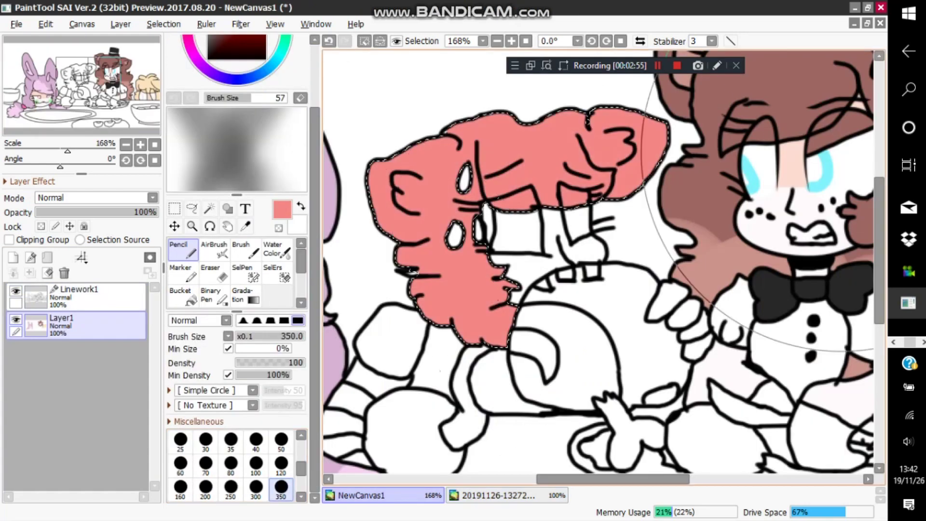
scroll(367, 227, up, 6)
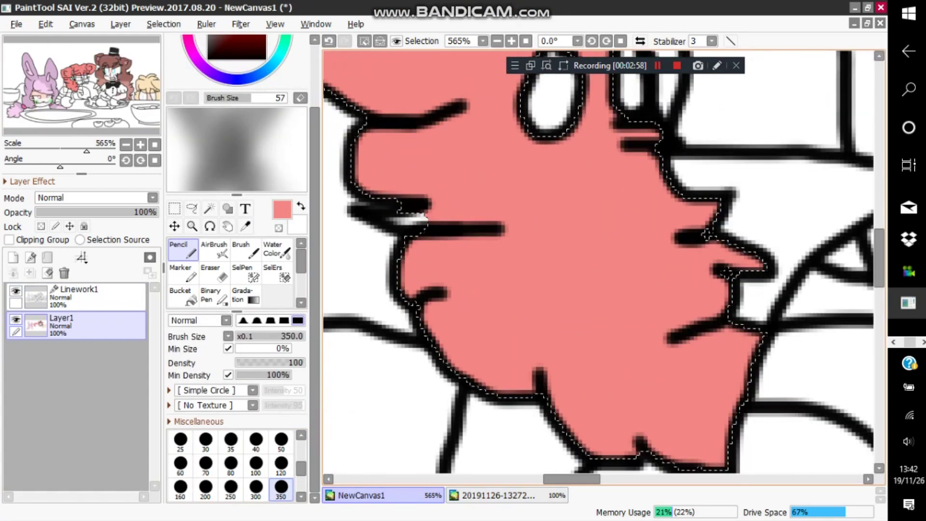
Step: Clear the selection and cover the white gap at the left-hand edge of the middle character's hair with the Pencil at size 6
scroll(231, 463, up, 2)
click(256, 464)
scroll(367, 220, up, 2)
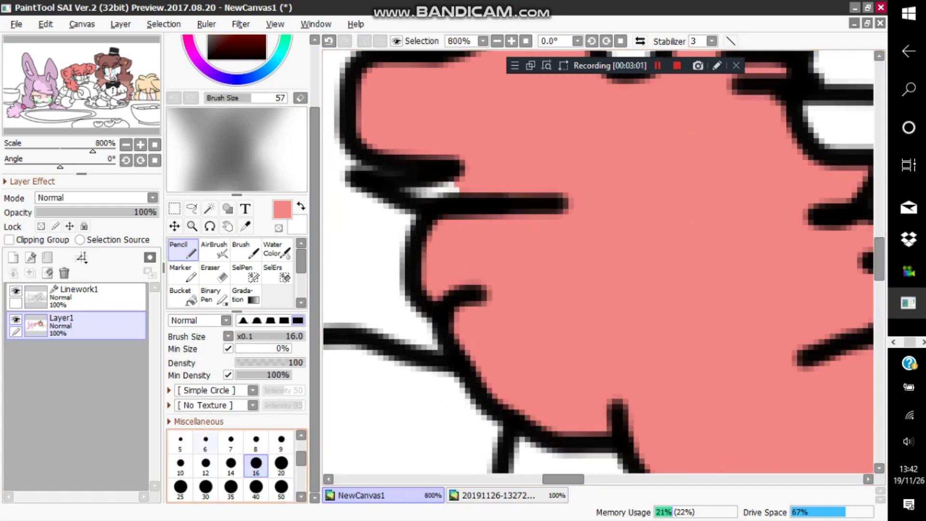
click(205, 441)
scroll(480, 215, up, 3)
scroll(497, 259, down, 7)
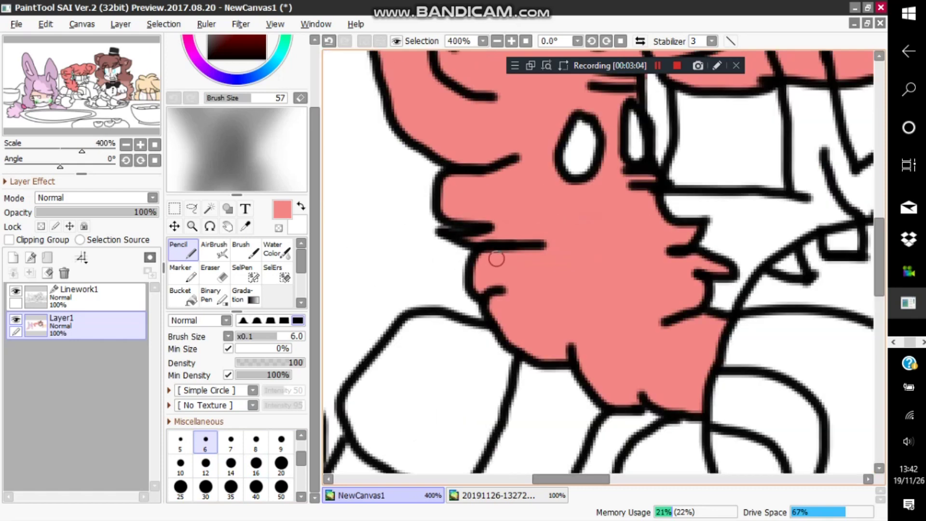
scroll(496, 259, down, 5)
scroll(412, 323, up, 5)
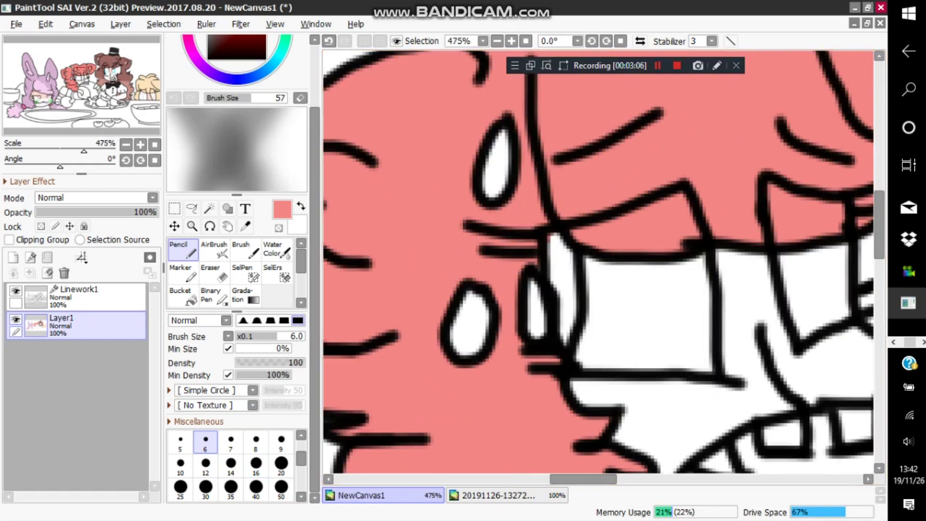
Step: Choose a pale light blue and paint the three sweat drops on the middle character's hair with the Pencil at size 6
scroll(237, 265, up, 2)
click(277, 134)
drag(236, 96, 218, 77)
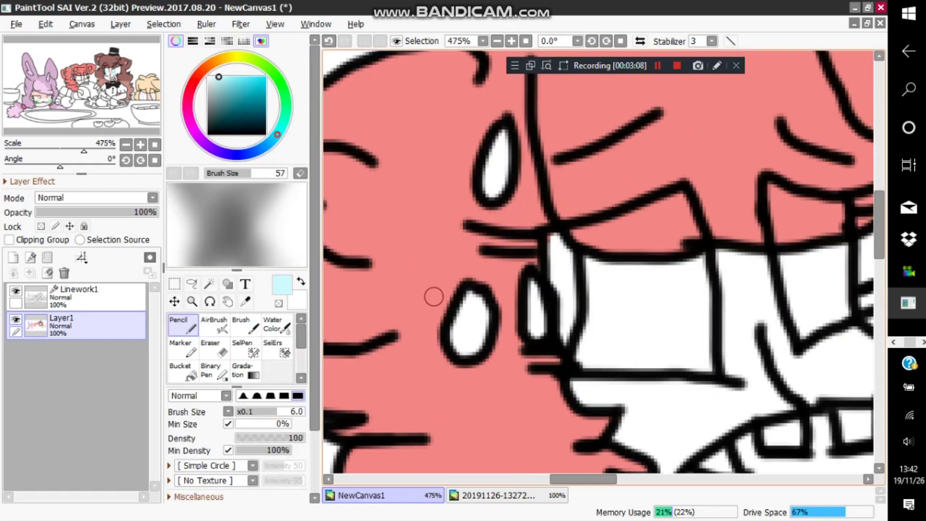
scroll(447, 312, up, 2)
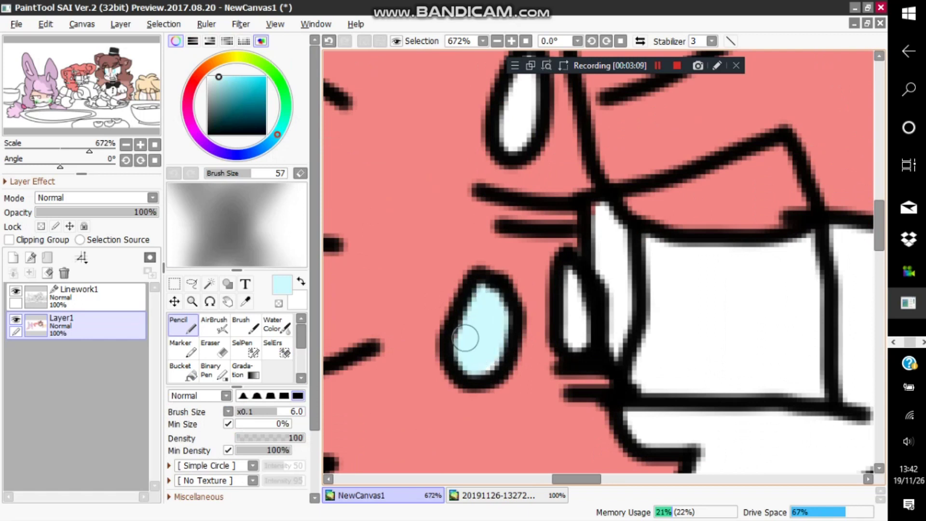
scroll(497, 348, up, 2)
mouse_move(585, 296)
mouse_down()
mouse_move(563, 248)
mouse_move(603, 374)
mouse_up()
scroll(603, 374, down, 4)
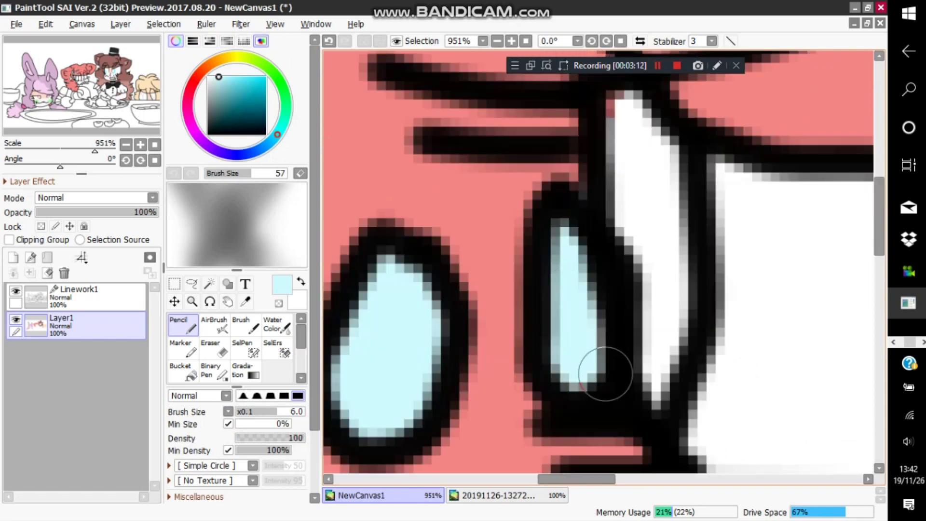
scroll(575, 167, up, 4)
mouse_move(562, 196)
mouse_down()
mouse_move(533, 271)
mouse_move(516, 383)
mouse_move(572, 200)
mouse_up()
scroll(572, 200, down, 7)
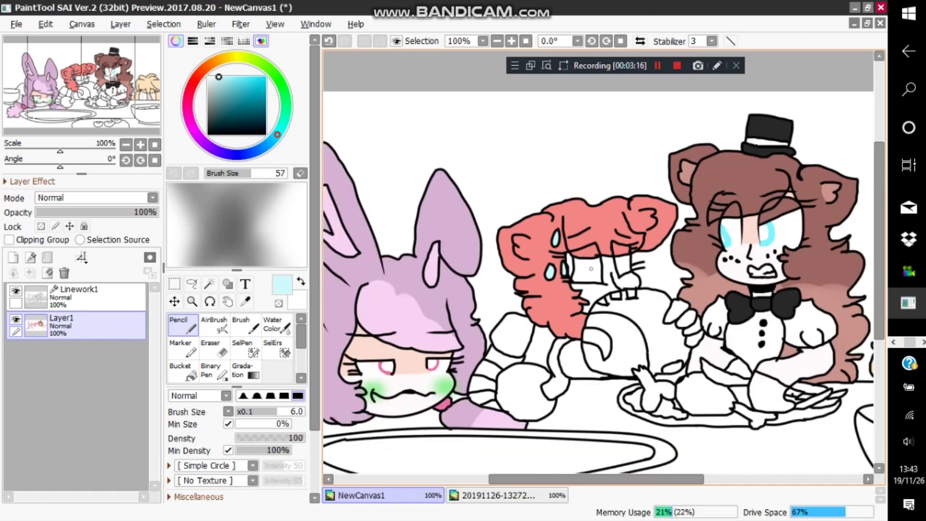
Step: Sample the coral red hair colour and fill the white sliver between the lower sweat drop and the left-hand eye with the Pencil
scroll(584, 270, up, 1)
scroll(584, 269, up, 3)
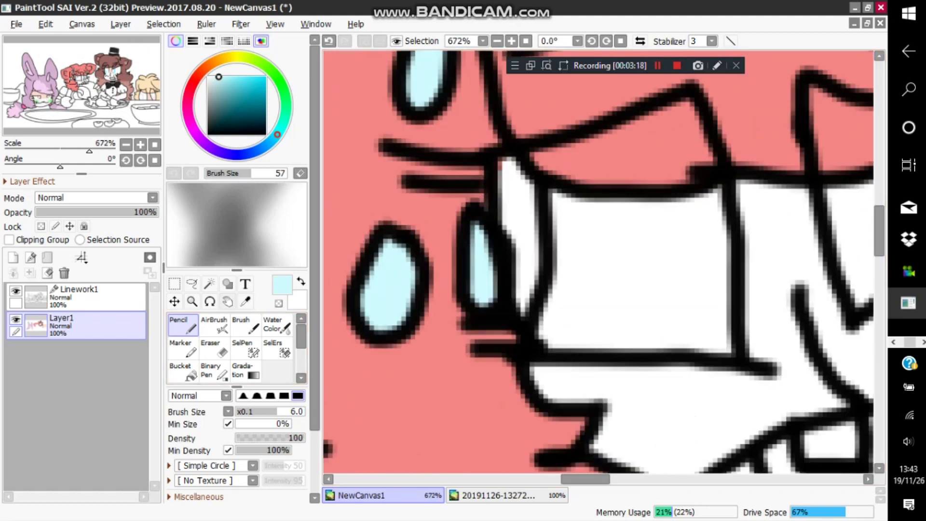
key(space)
click(245, 302)
click(451, 205)
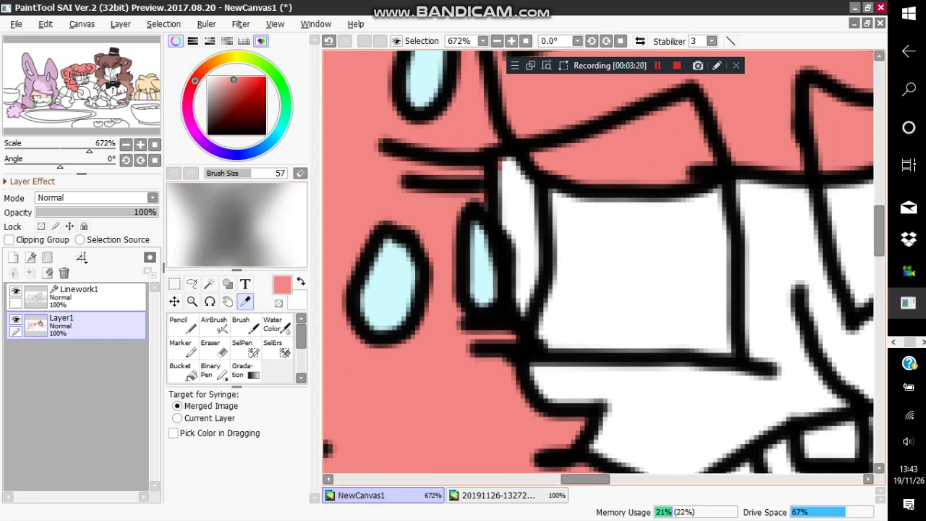
scroll(496, 197, up, 2)
click(183, 326)
mouse_move(565, 458)
mouse_down()
mouse_move(554, 434)
mouse_move(558, 279)
mouse_move(517, 135)
mouse_move(591, 331)
mouse_up()
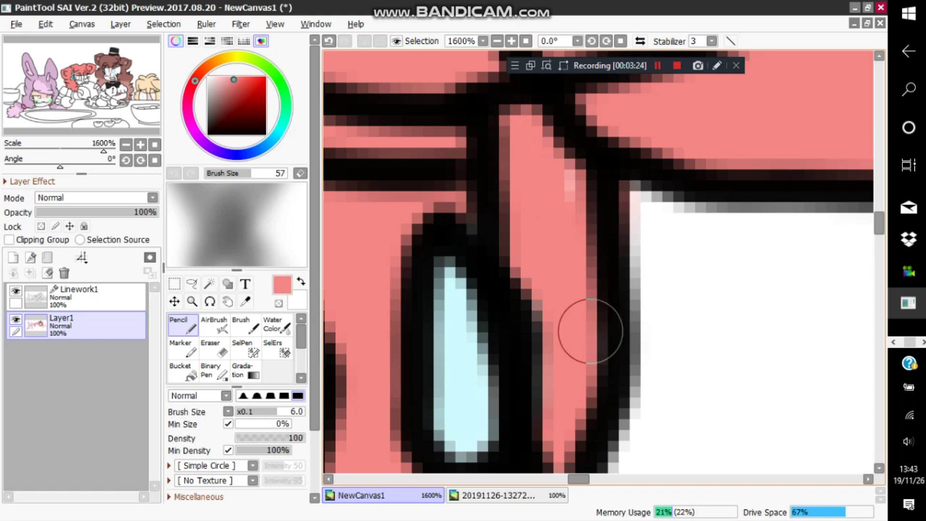
scroll(567, 237, down, 3)
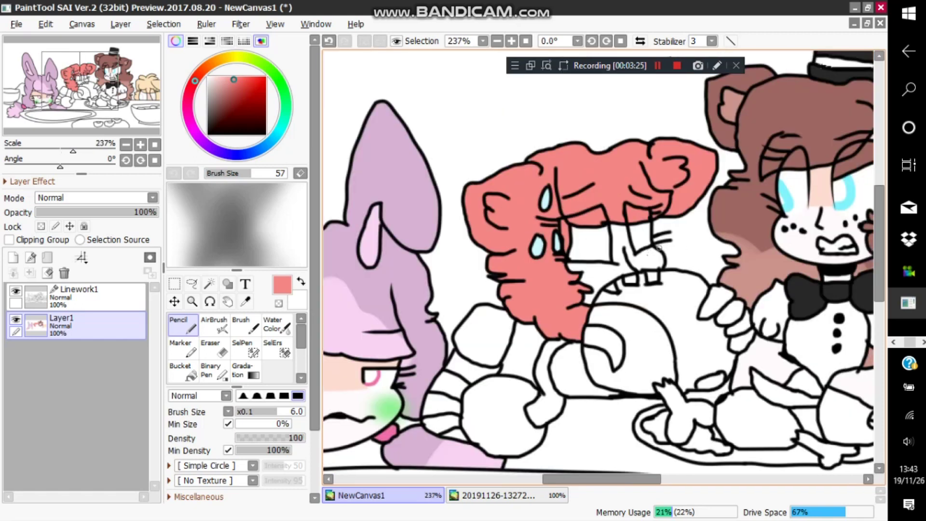
Step: Select the whites of both of the middle character's eyes with the Magic Wand on Linework1 and reset Range of Transparency to 0
scroll(640, 245, up, 1)
click(210, 283)
click(99, 296)
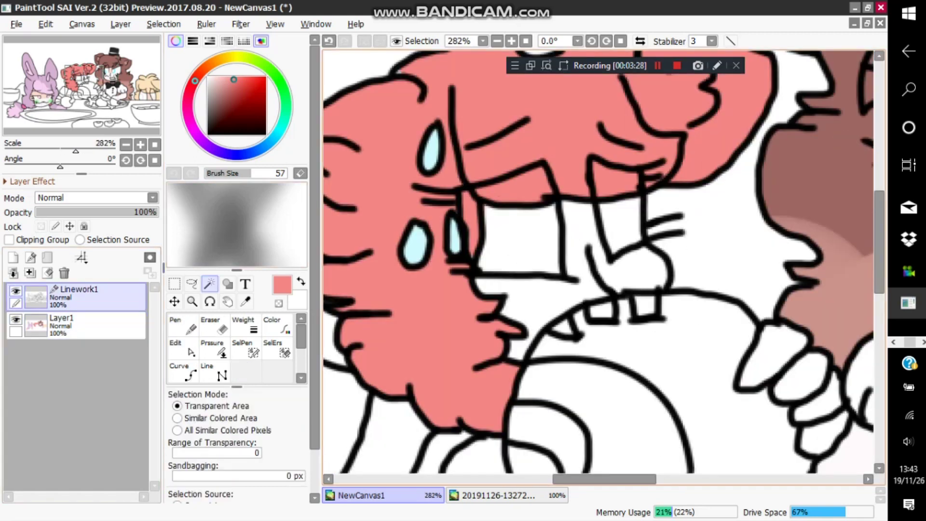
click(521, 240)
scroll(555, 209, up, 5)
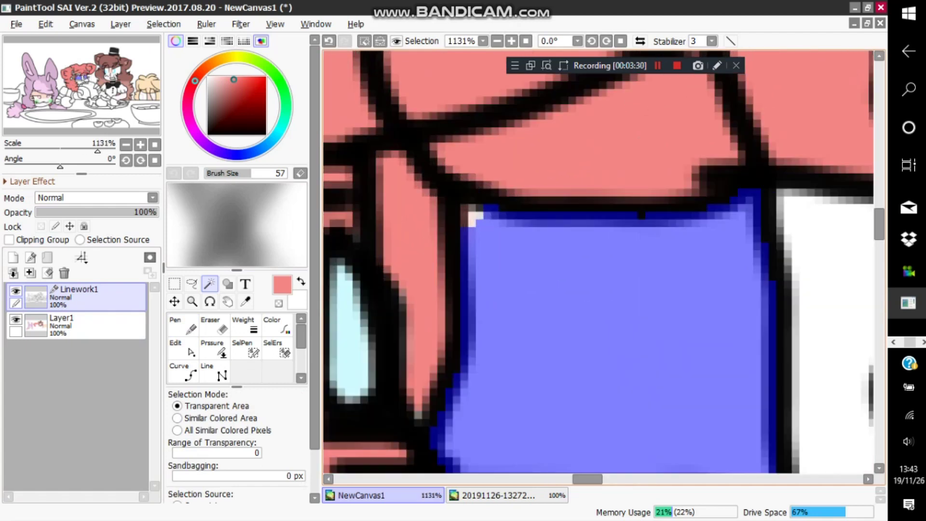
scroll(555, 209, down, 2)
click(329, 41)
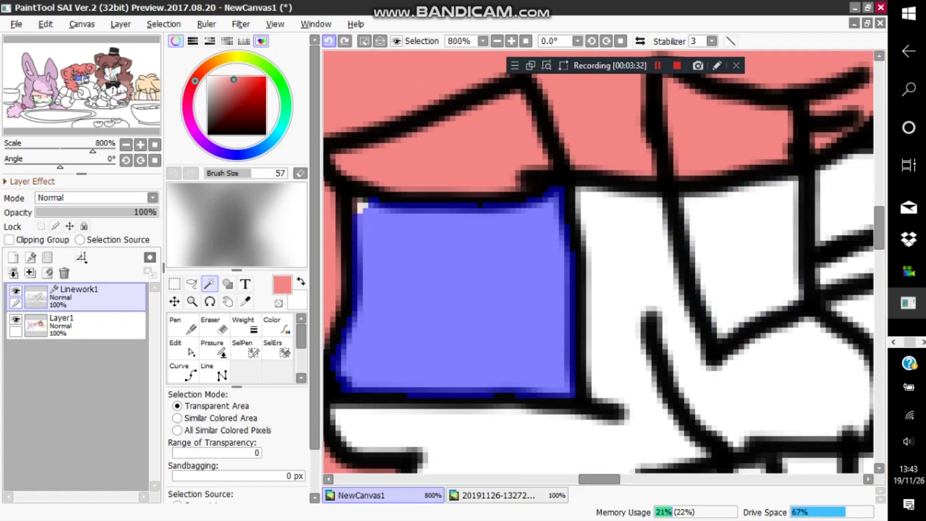
key(ctrl+y)
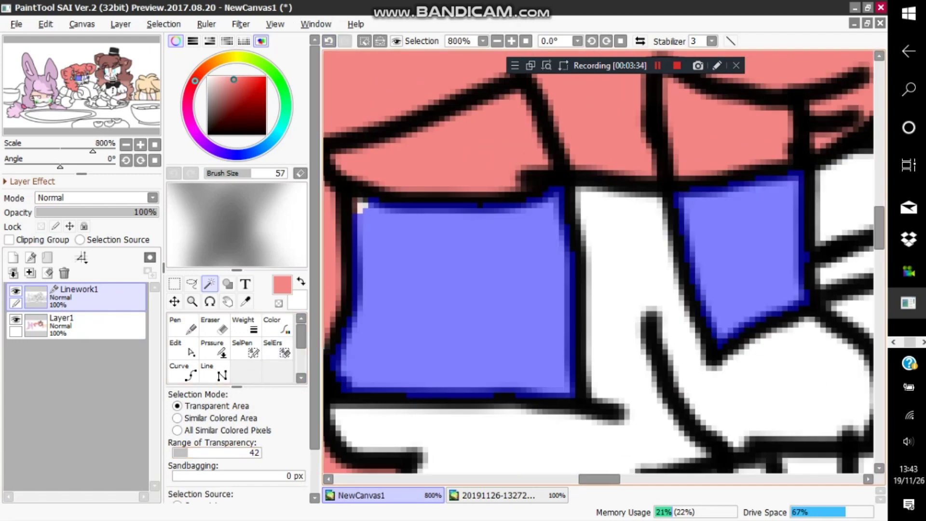
drag(187, 453, 169, 453)
Step: Sample the face's off-white in reference image 20191126-132722.JPG, return to NewCanvas1 and strengthen the colour to light yellow
scroll(373, 202, down, 12)
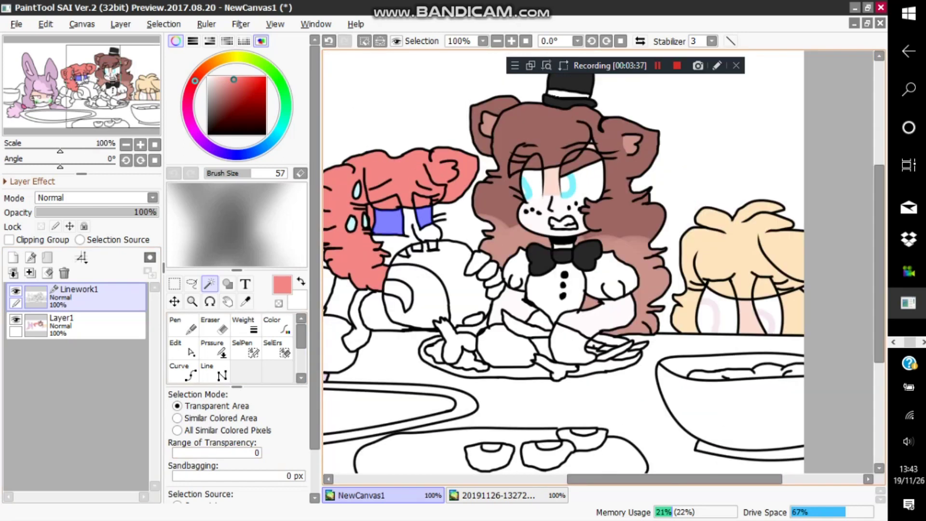
scroll(359, 191, up, 3)
key(ctrl+Tab)
key(ctrl+Tab)
key(ctrl+Tab)
scroll(449, 172, up, 14)
scroll(747, 286, down, 1)
scroll(747, 286, up, 3)
scroll(767, 287, up, 3)
scroll(752, 280, down, 4)
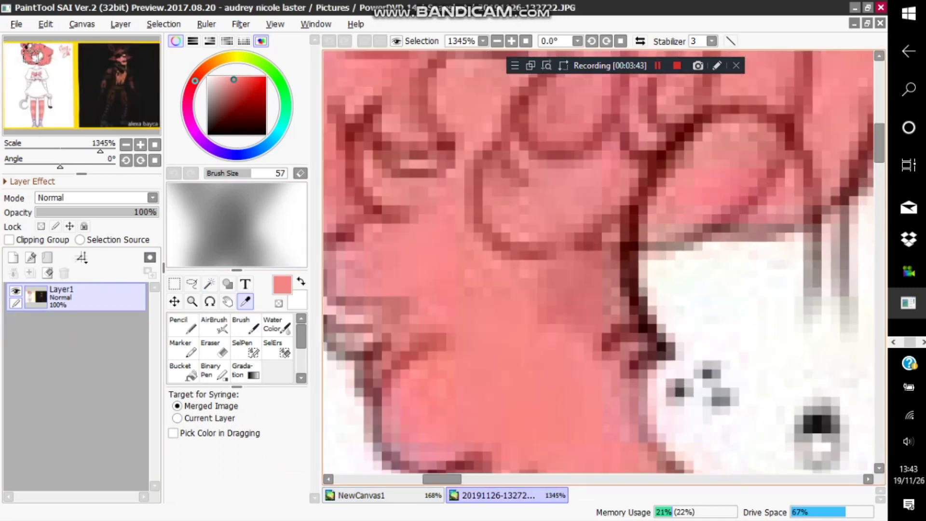
scroll(796, 337, up, 5)
click(767, 309)
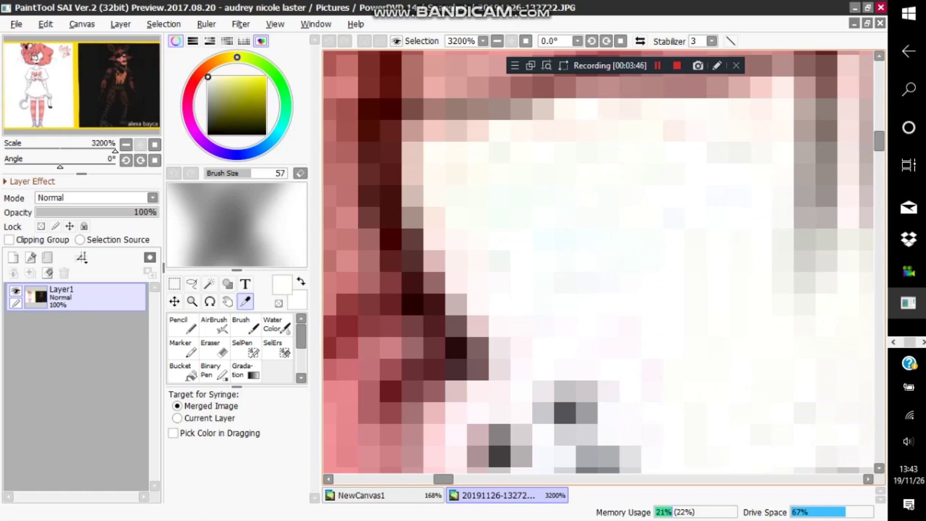
key(ctrl+Tab)
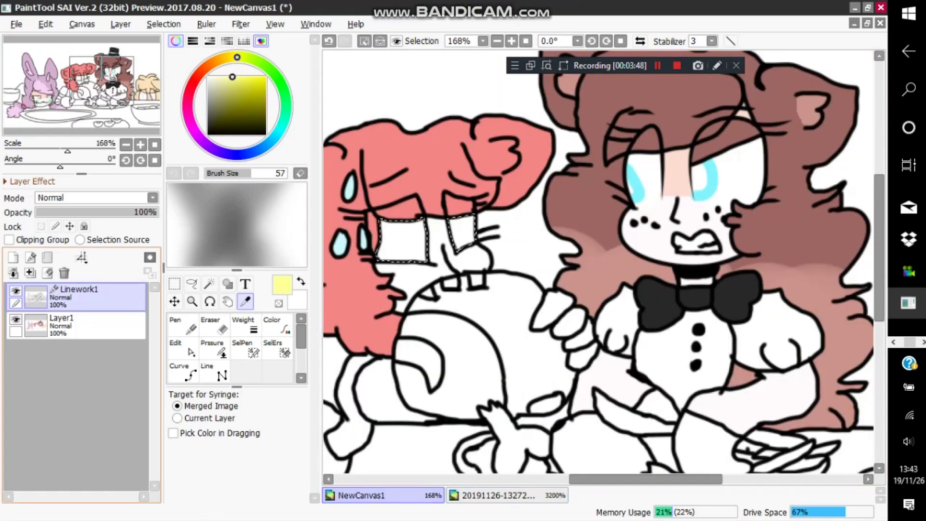
Step: Paint light yellow irises inside both selected eyes on Layer1 with the Pencil at size 6, then clear the selection
click(183, 327)
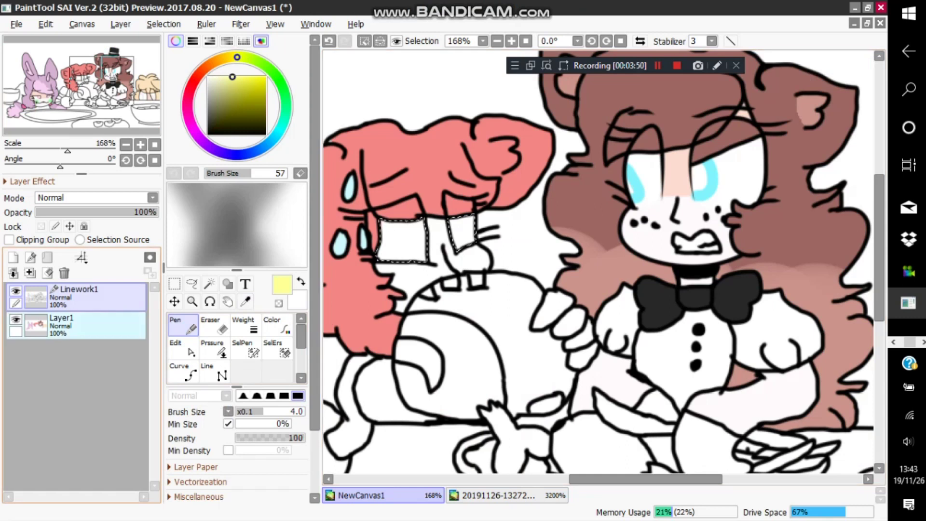
click(87, 325)
scroll(434, 242, up, 2)
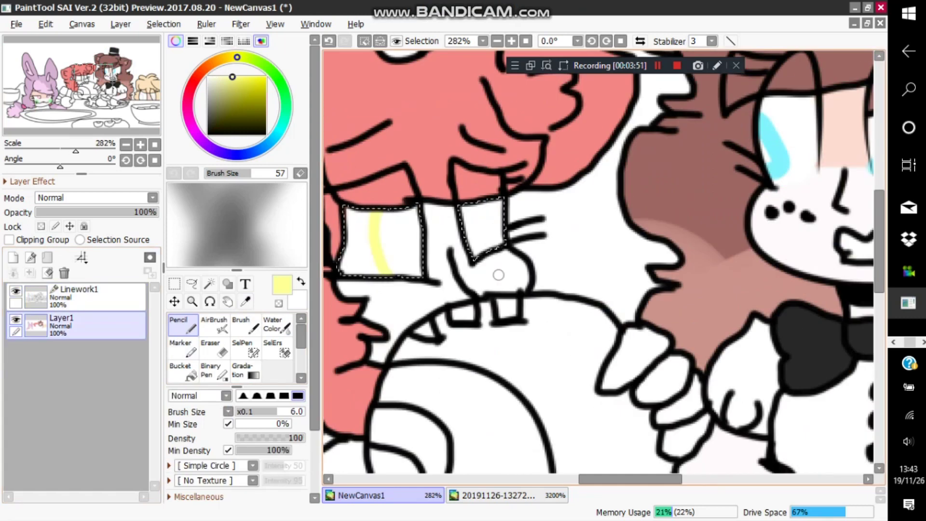
scroll(464, 120, down, 6)
scroll(444, 234, up, 6)
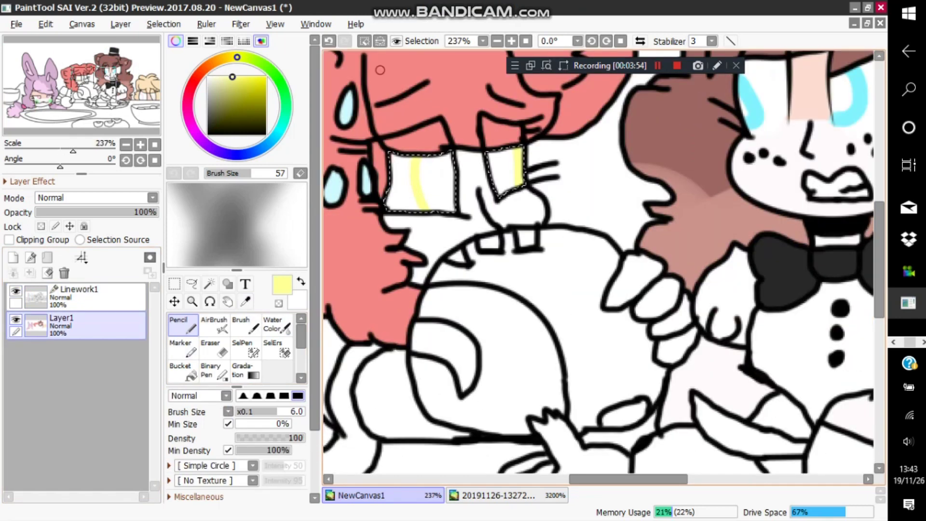
scroll(444, 234, up, 2)
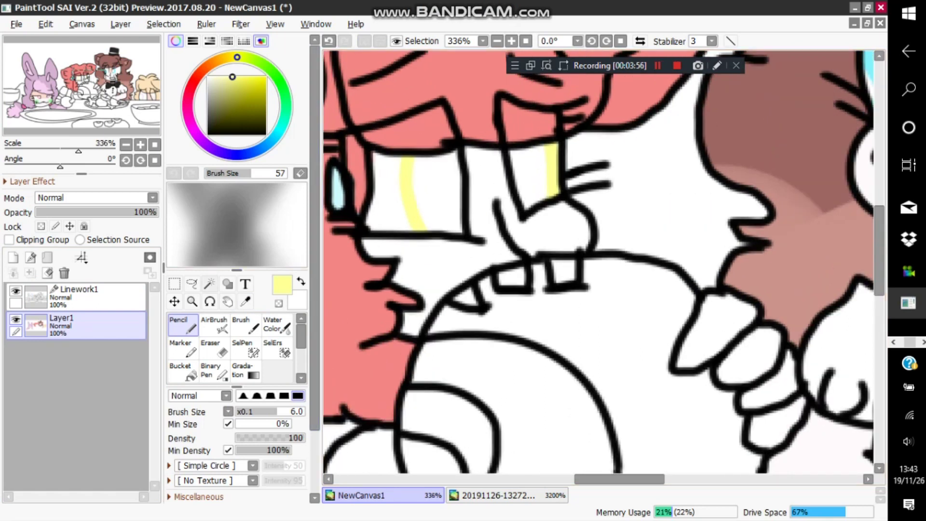
Step: Select the middle character's face area with the Magic Wand on Linework1
click(209, 284)
click(99, 296)
click(451, 255)
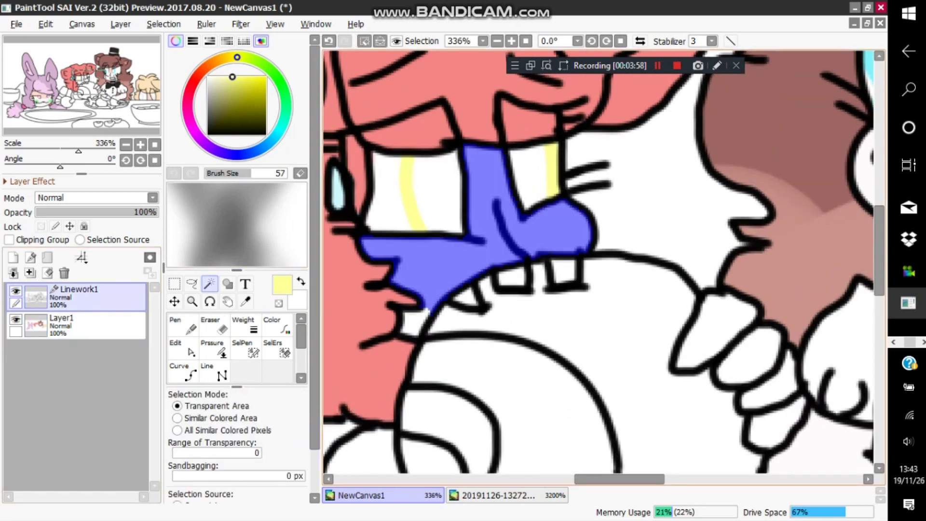
Step: Add the middle character's four fingers beside the bear's sleeve to the selection
scroll(546, 222, down, 5)
scroll(545, 222, up, 6)
scroll(545, 227, down, 6)
scroll(724, 275, up, 5)
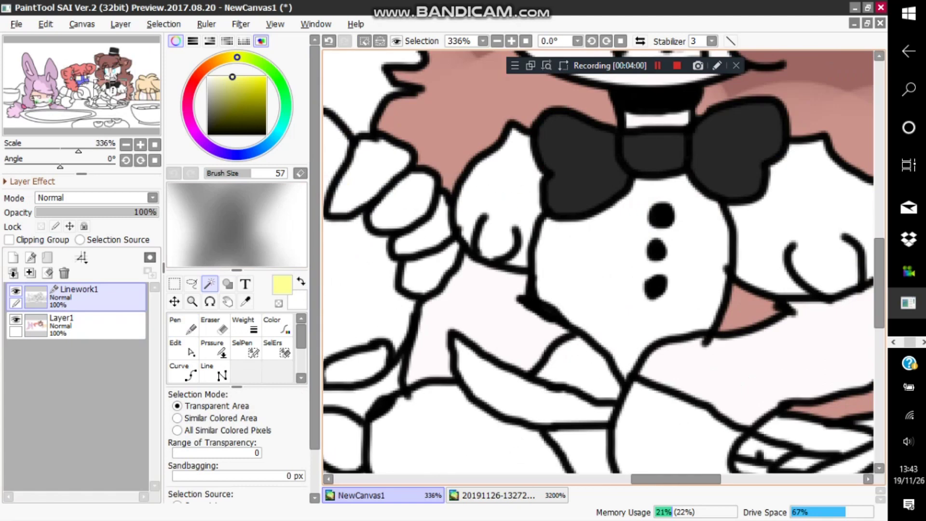
click(370, 176)
click(404, 201)
click(426, 235)
click(430, 271)
scroll(459, 254, down, 10)
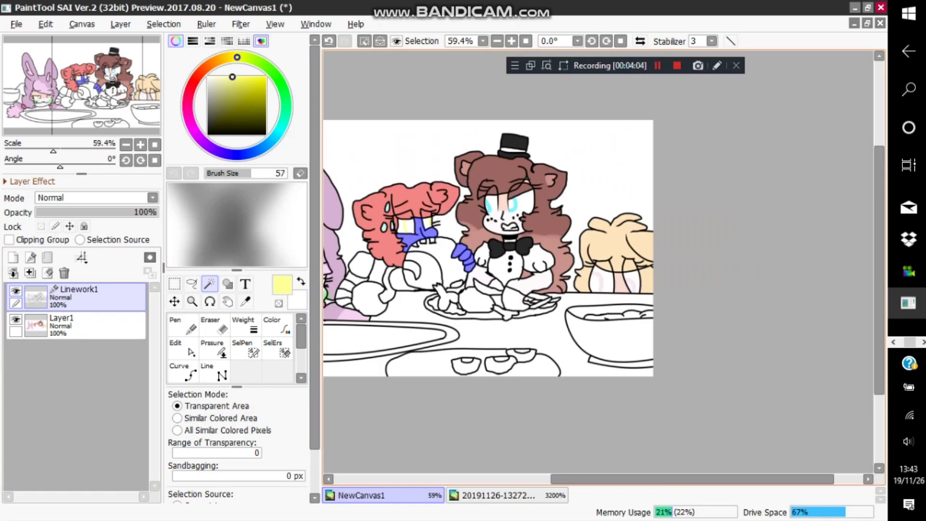
scroll(391, 232, up, 7)
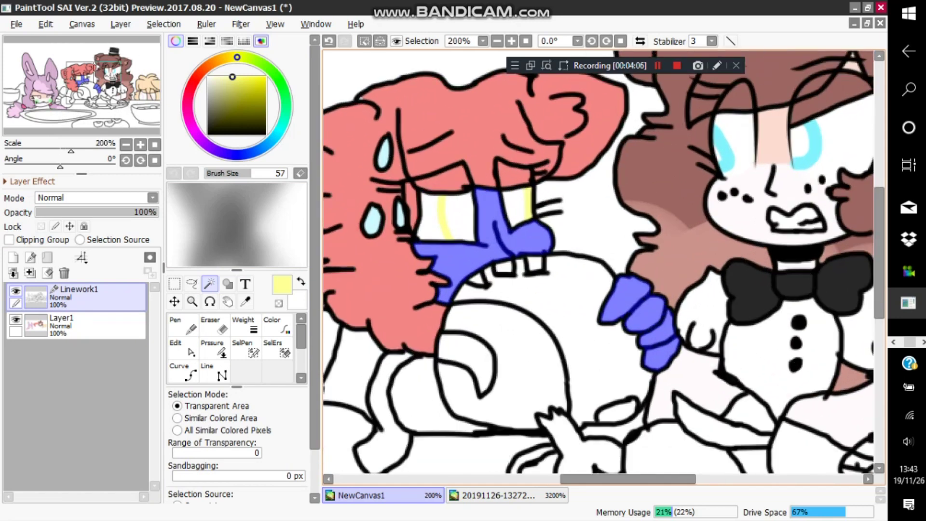
Step: Activate Layer1, sample a pinkish white skin tone and paint it over the middle character's selected face with the Pencil at size 50
click(72, 325)
click(245, 301)
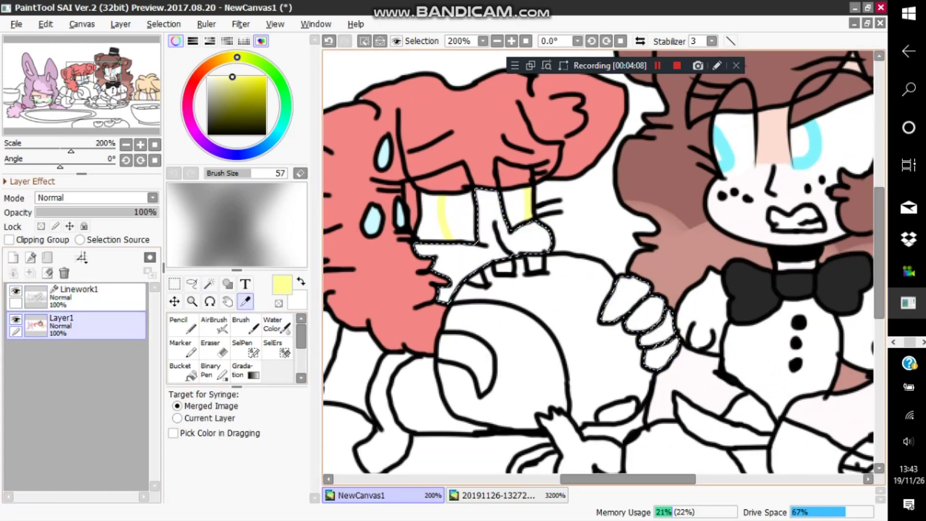
click(649, 326)
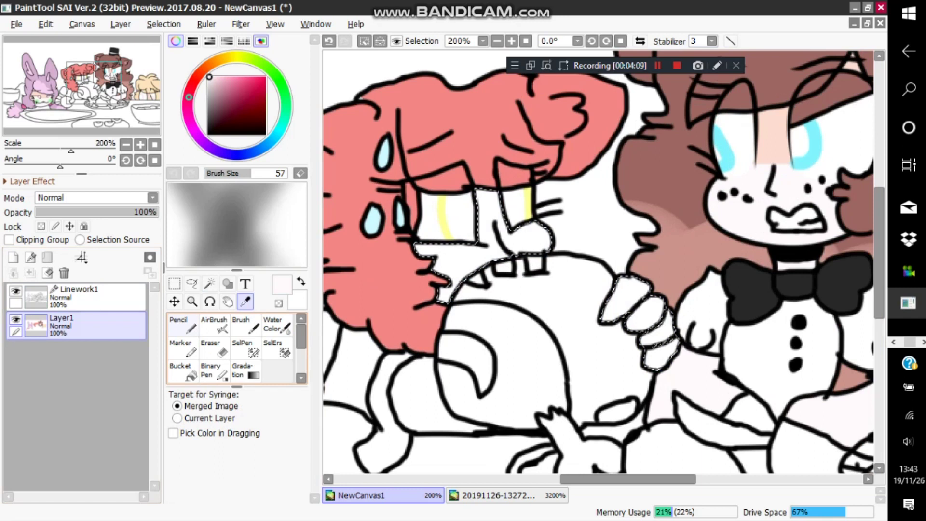
click(183, 325)
drag(315, 333, 314, 401)
drag(443, 285, 565, 187)
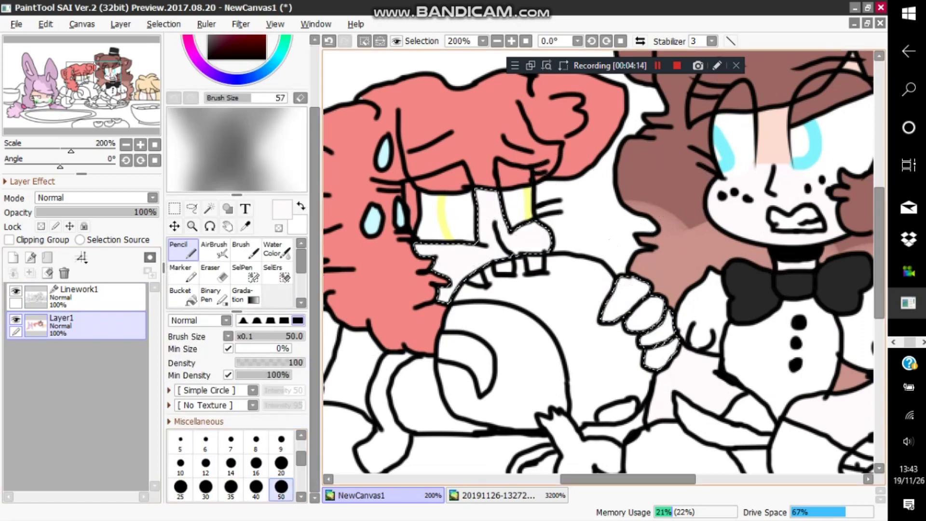
Step: Sample the peach from the bear's nose bridge and paint it across the middle character's upper face with the Pencil at size 50
key(alt)
click(772, 140)
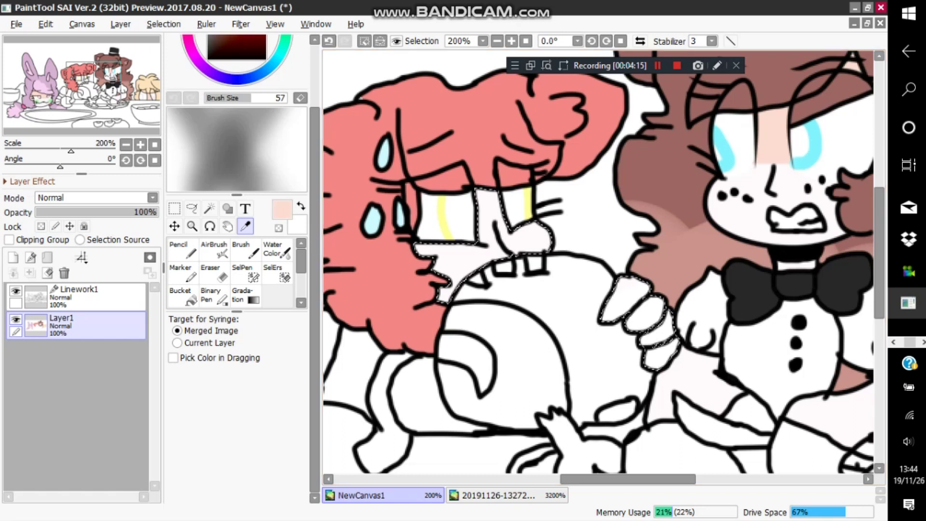
click(184, 249)
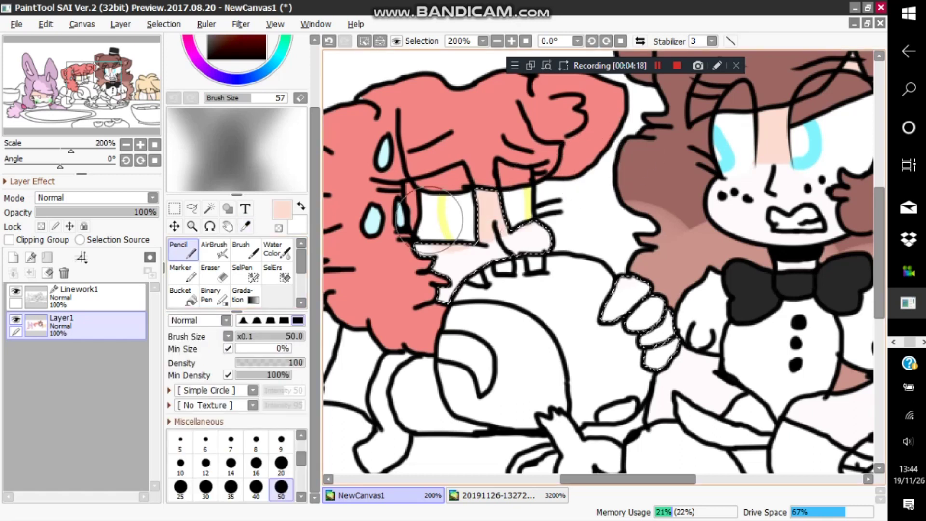
key(ctrl+z)
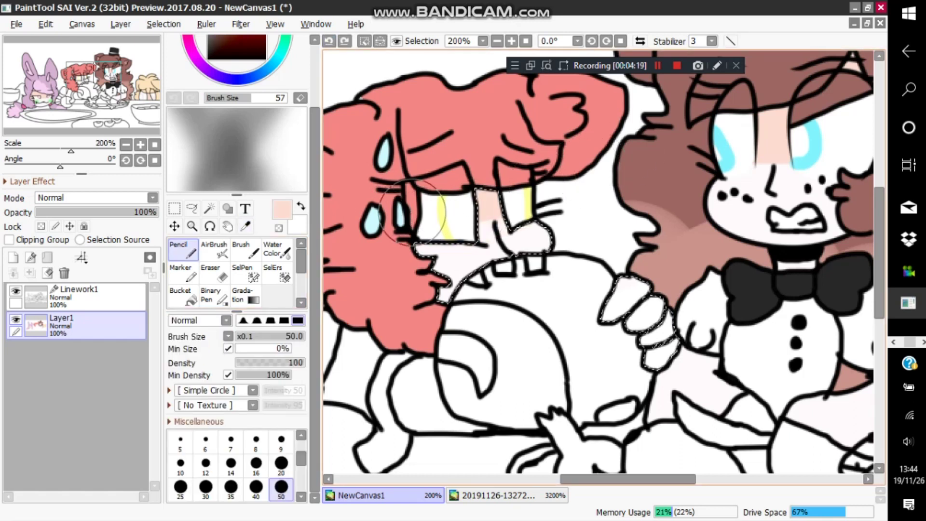
scroll(545, 215, down, 1)
scroll(540, 219, up, 3)
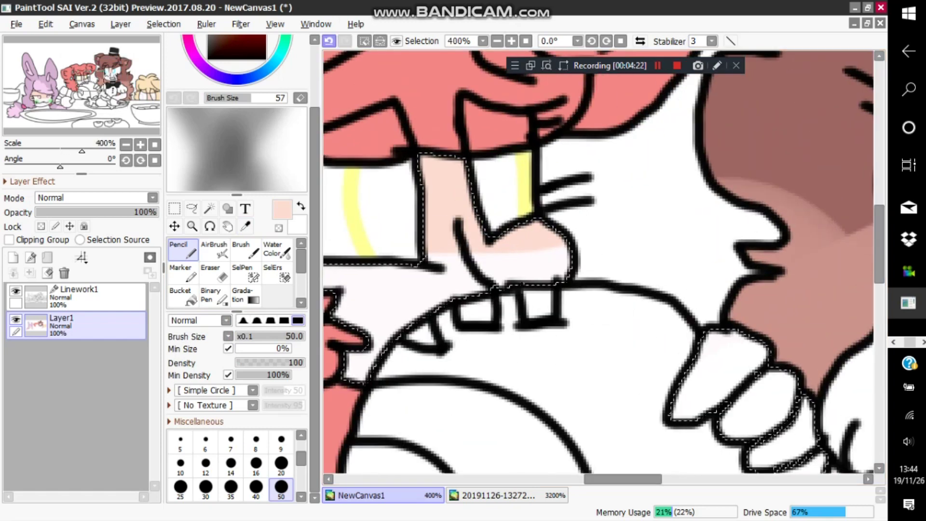
Step: Undo the last peach stroke, repaint the peach between the middle character's eyes with the Pencil at size 20 and clear the selection
click(329, 41)
key(bracketleft)
key(bracketleft)
key(bracketleft)
key(bracketleft)
key(bracketleft)
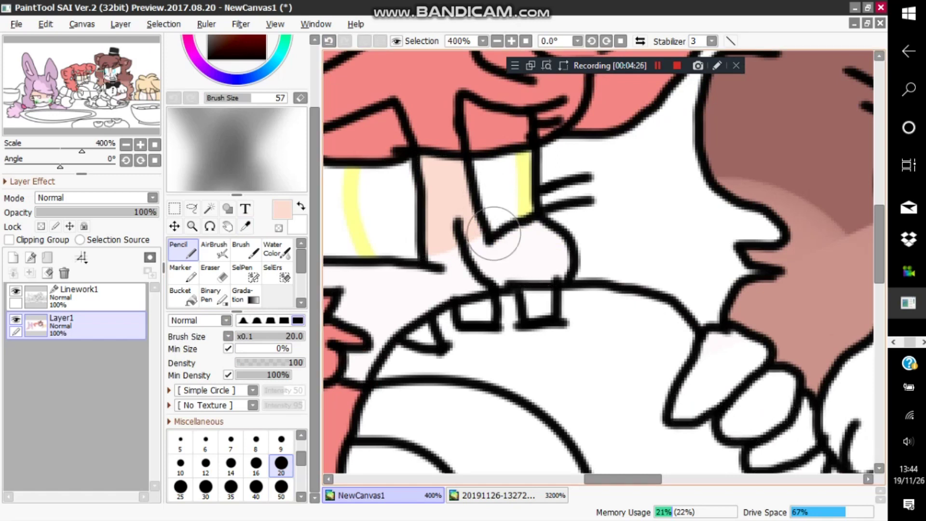
scroll(496, 238, down, 5)
scroll(502, 237, down, 4)
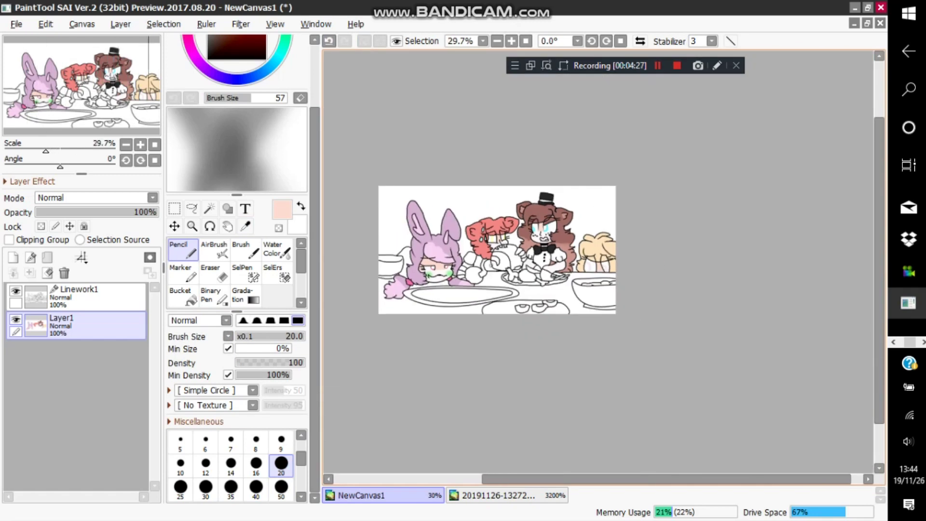
scroll(501, 236, up, 3)
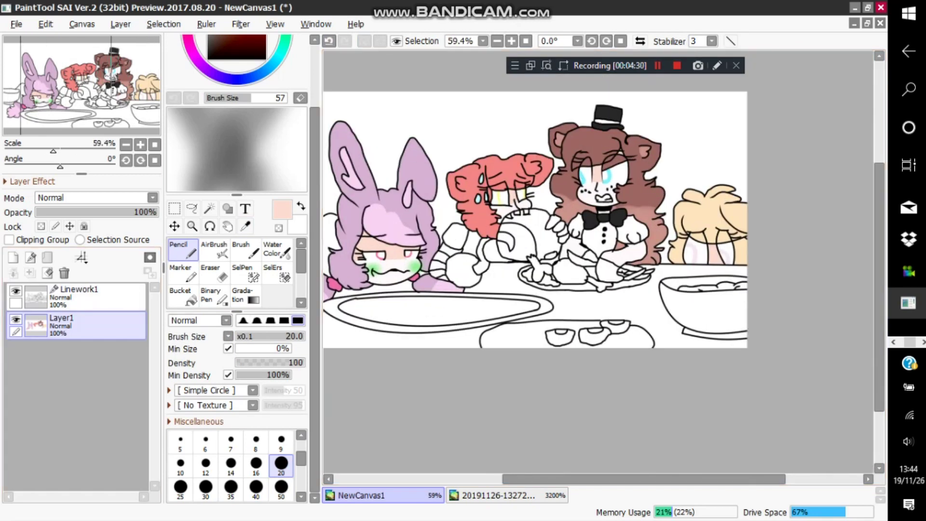
scroll(501, 236, down, 1)
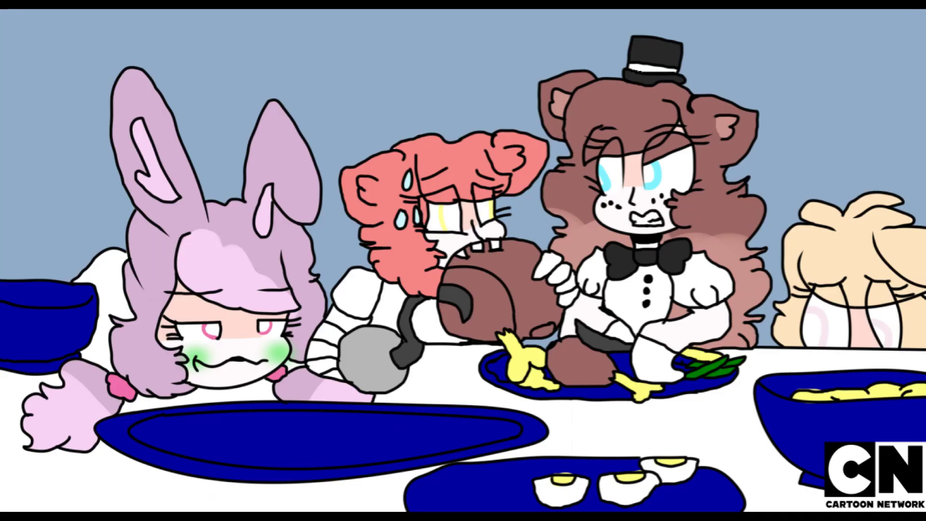